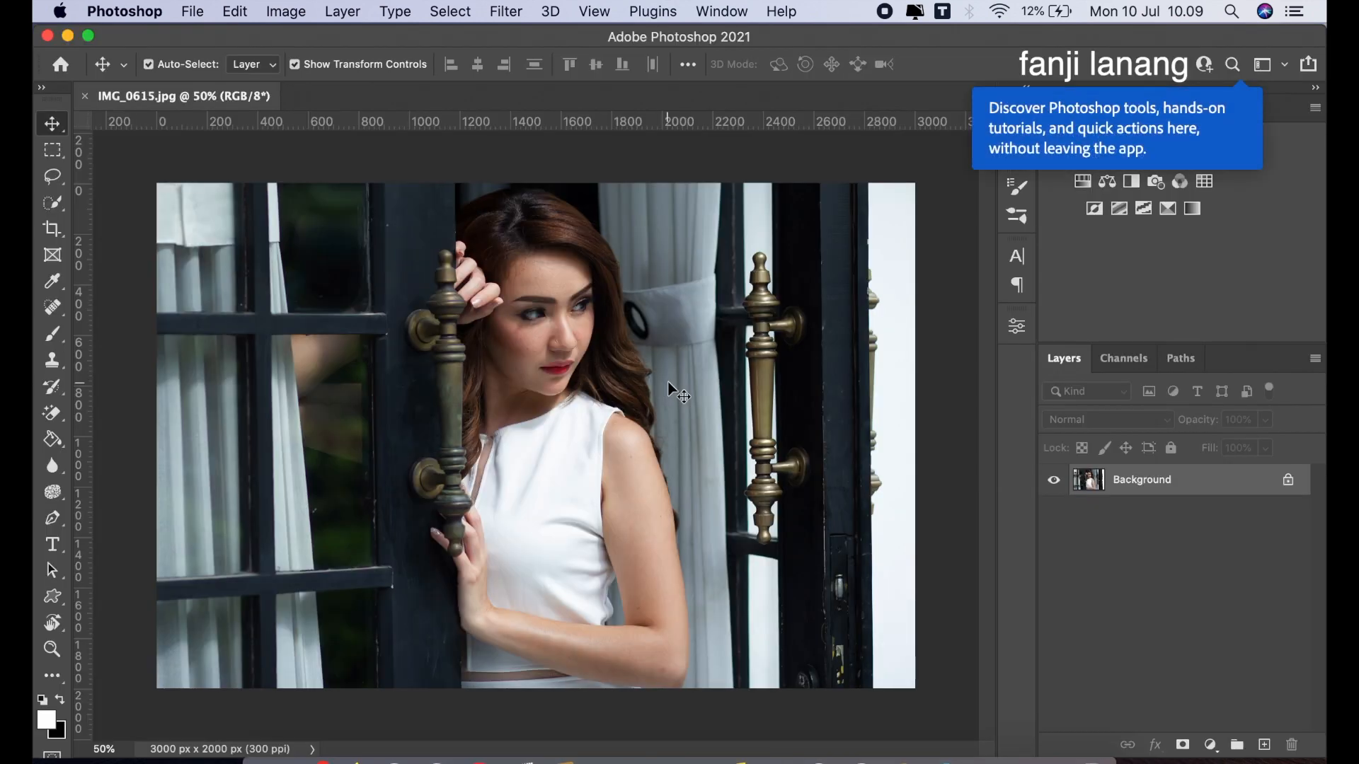
- Duplicate the Background layer and open the Calculations dialog for the copy
left_click_drag(1221, 492, 1262, 741)
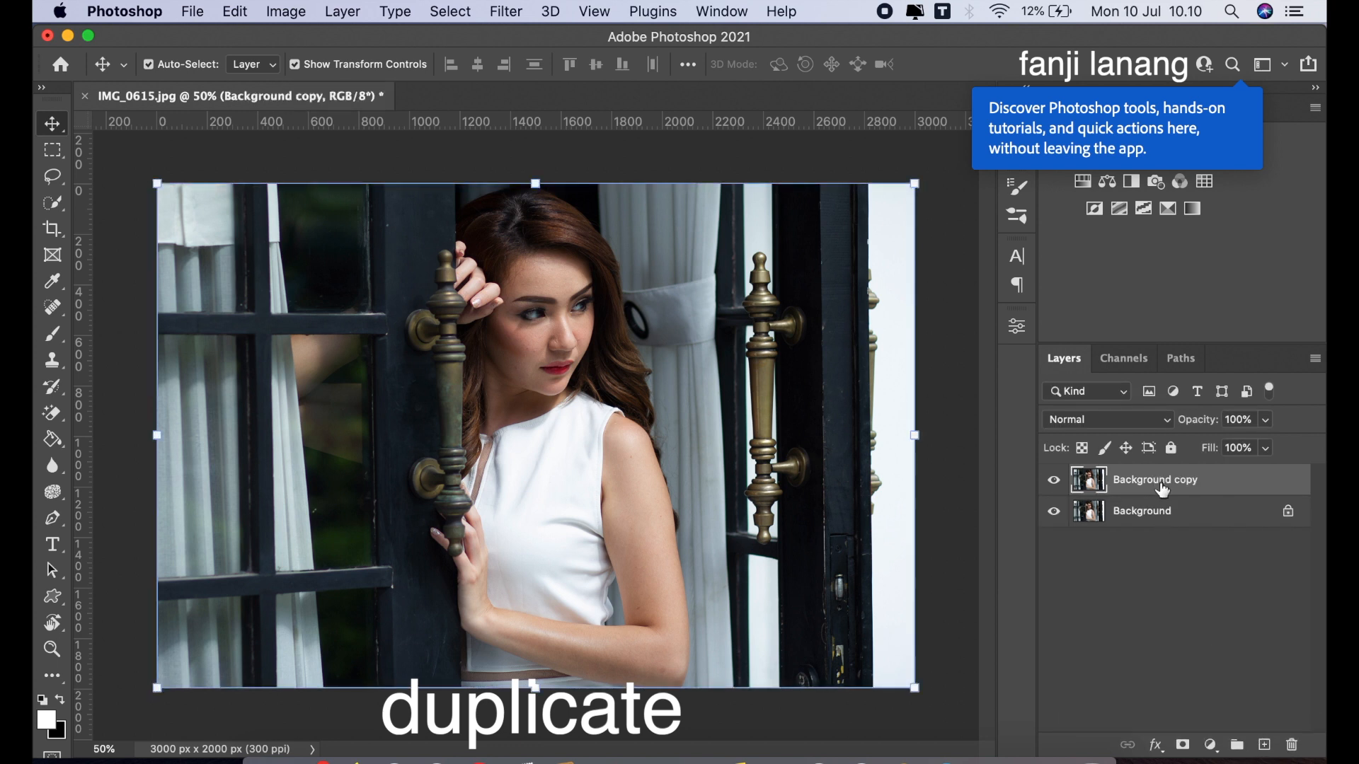
left_click(286, 11)
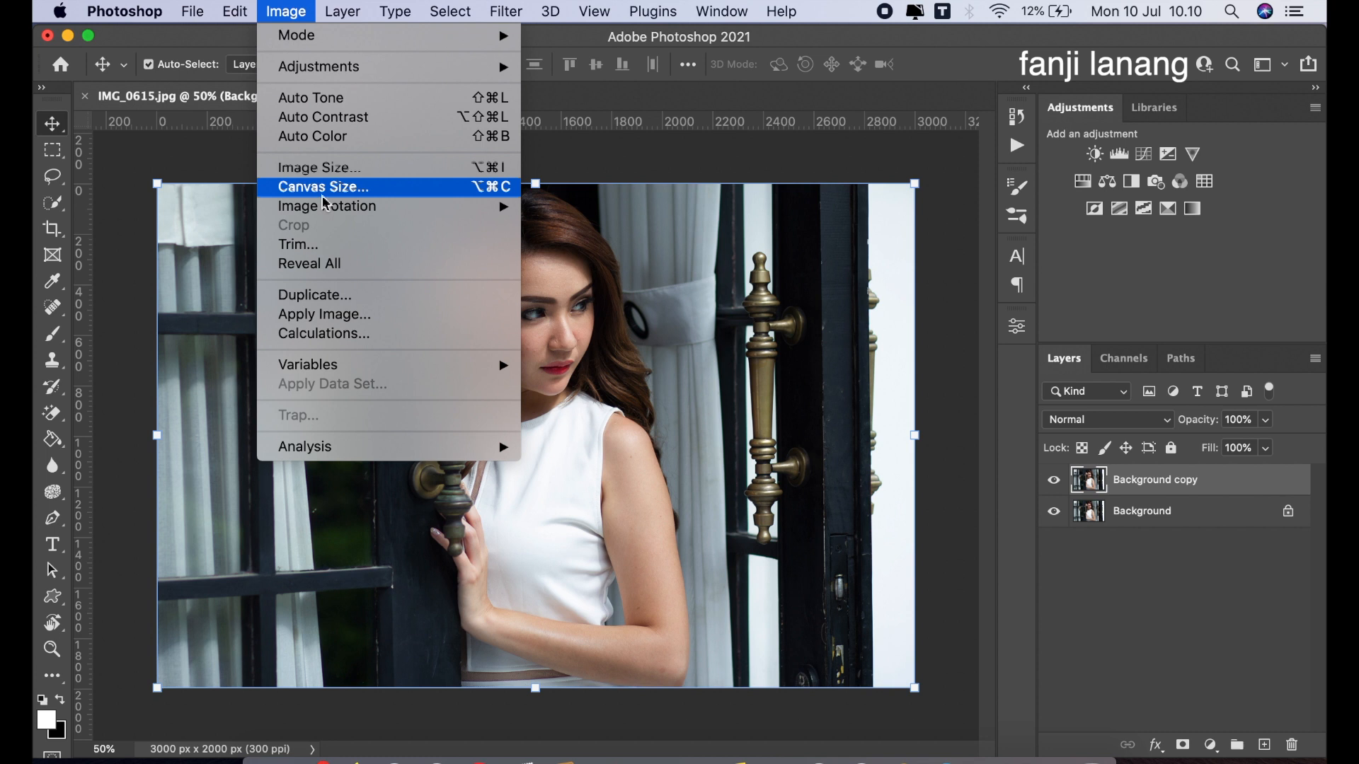
left_click(337, 339)
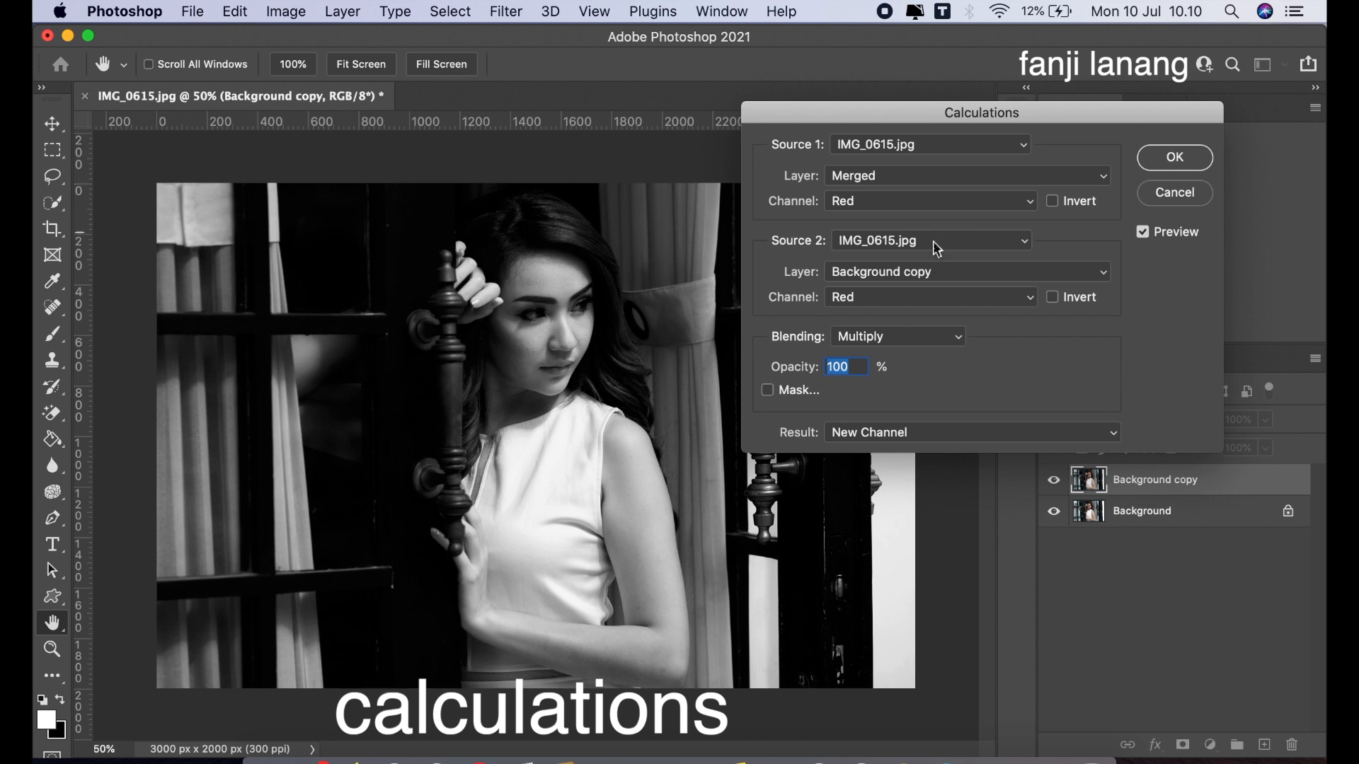
- Compare the Gray, Green, Blue and Transparency options as the Source 2 channel in the Calculations preview
left_click(936, 300)
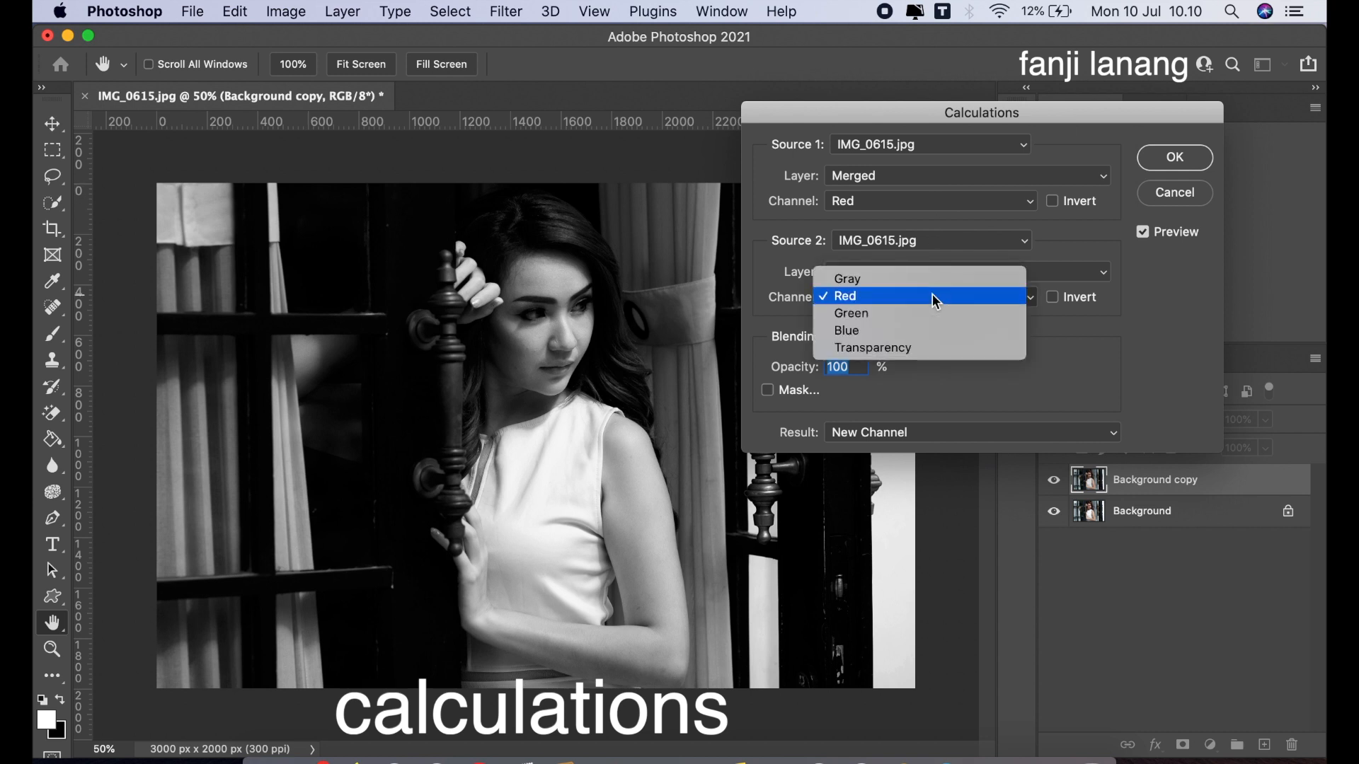
left_click(936, 281)
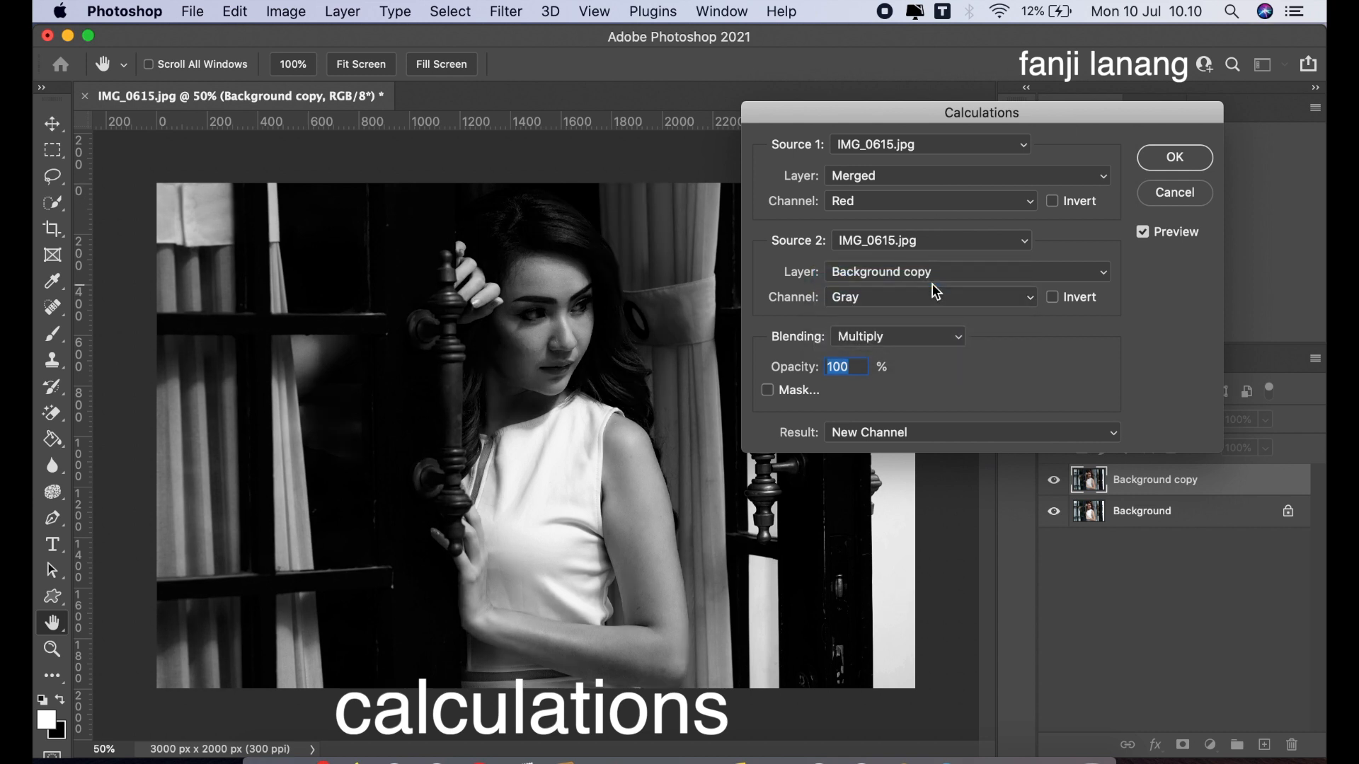
left_click(935, 300)
left_click(931, 327)
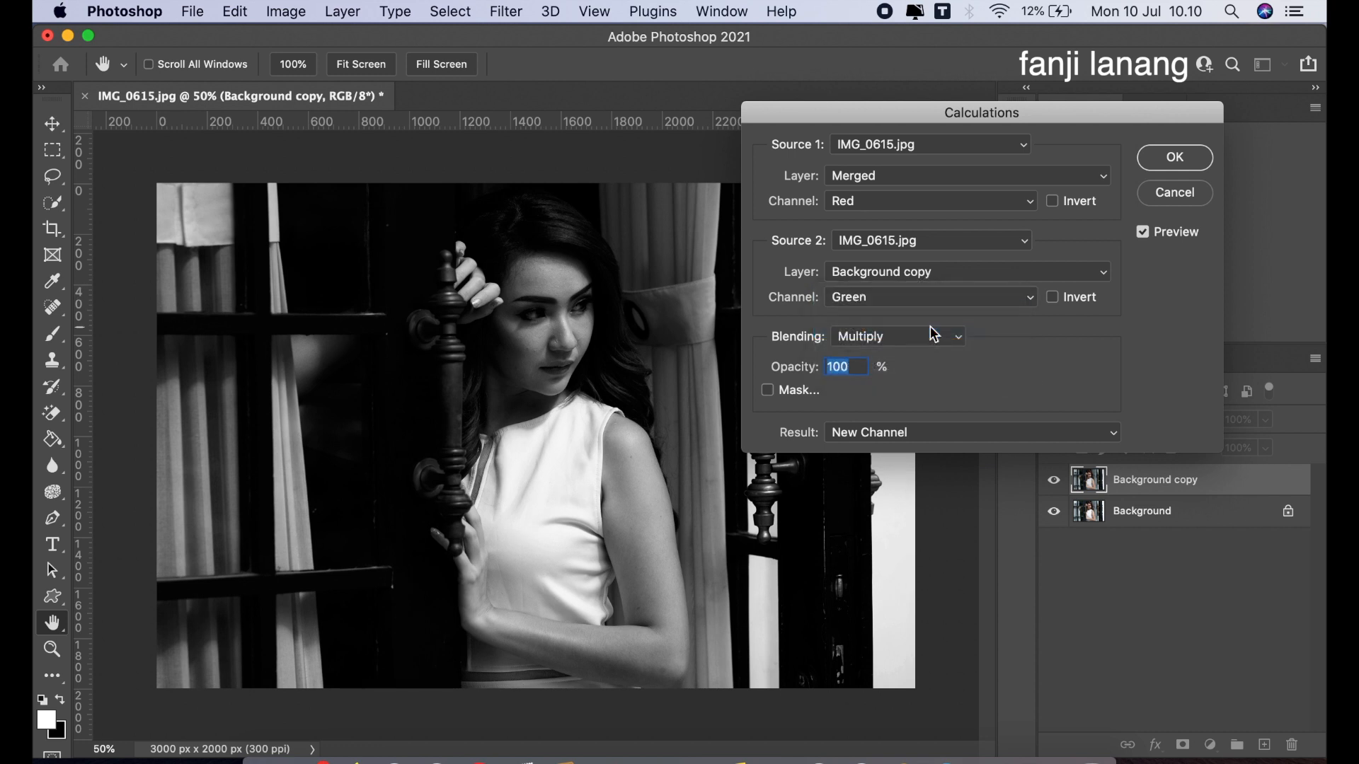
left_click(930, 312)
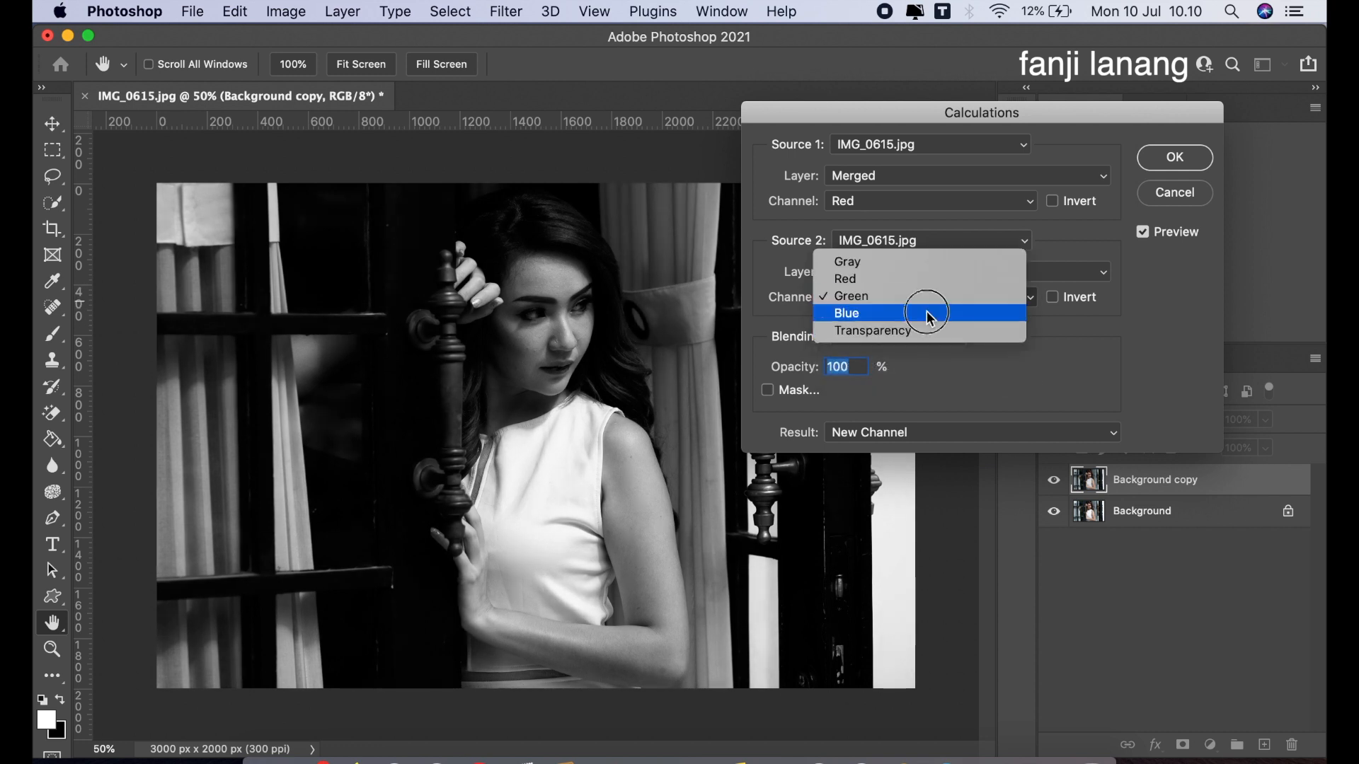
left_click(927, 312)
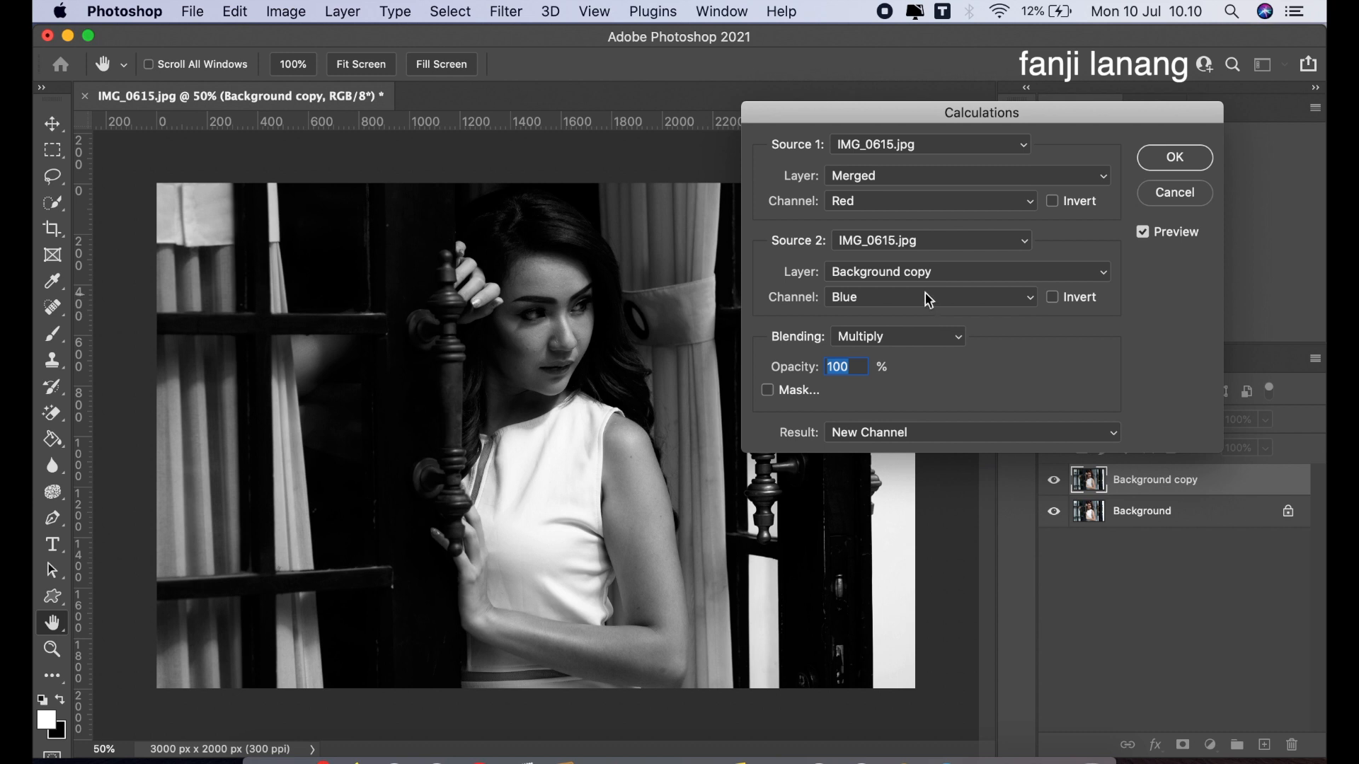
left_click(929, 303)
left_click(928, 312)
left_click(927, 300)
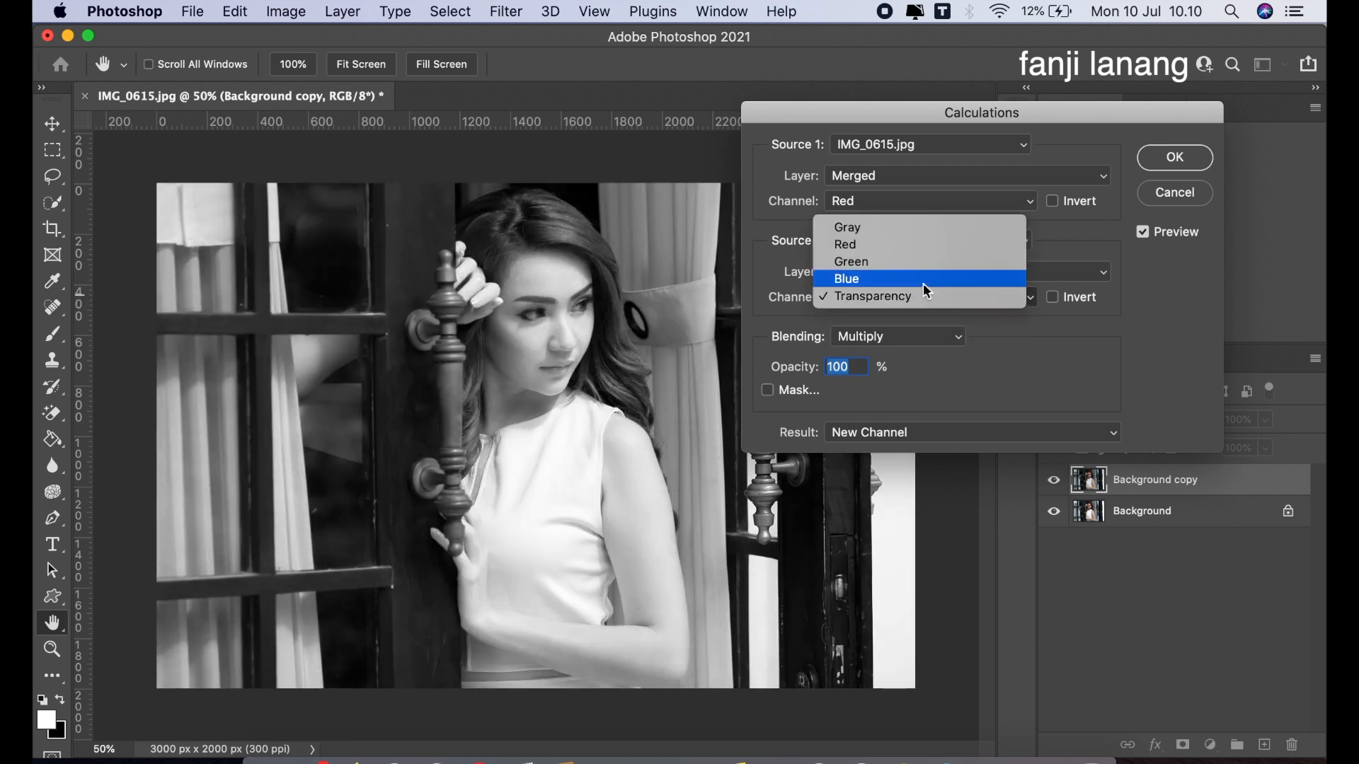
left_click(928, 290)
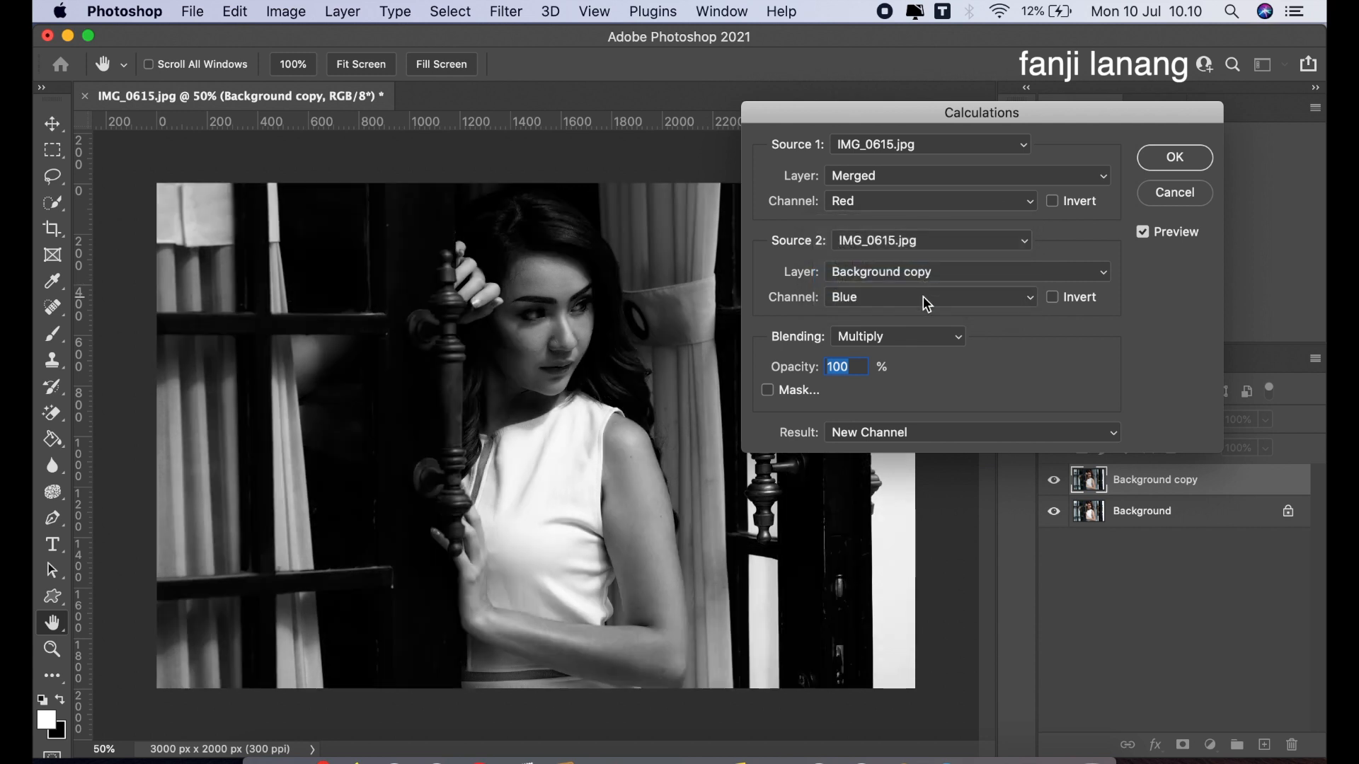
left_click(925, 300)
left_click(924, 282)
left_click(922, 297)
left_click(928, 320)
left_click(929, 298)
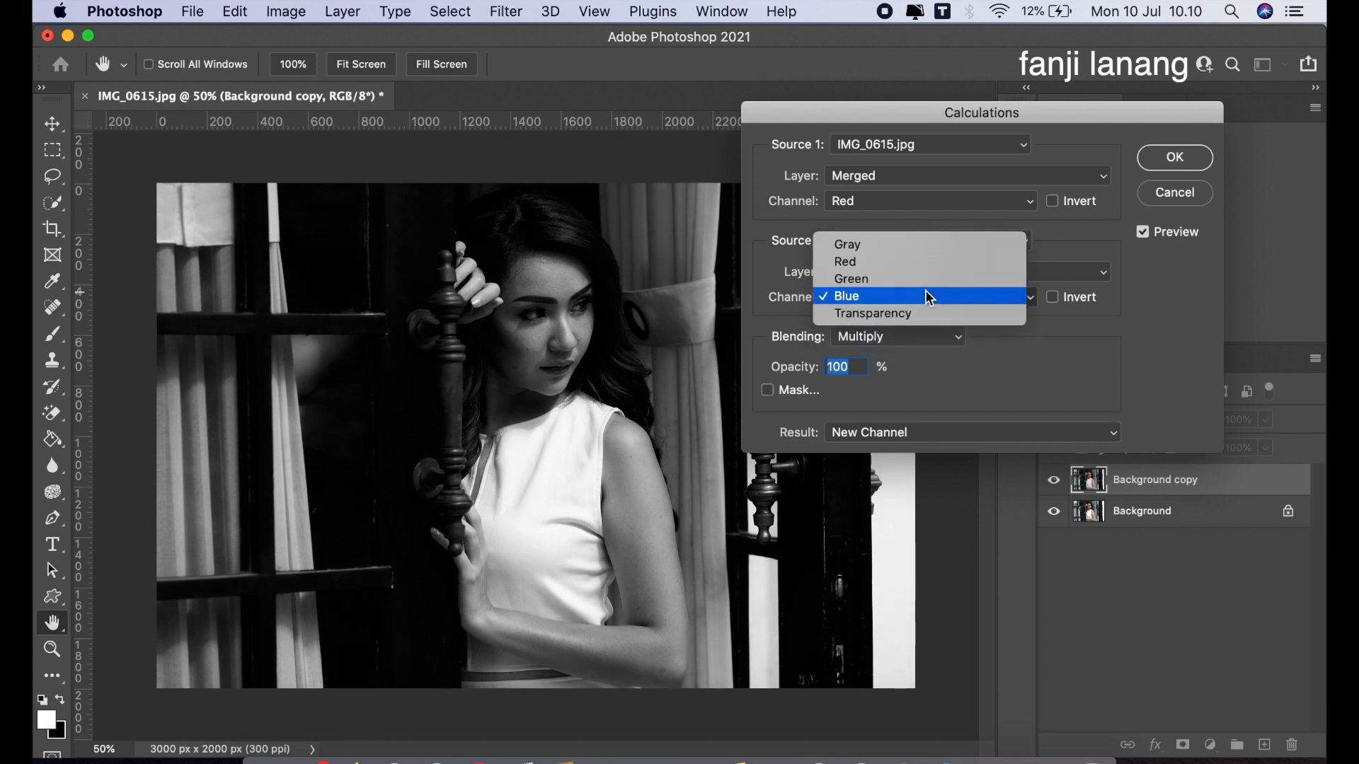
left_click(927, 280)
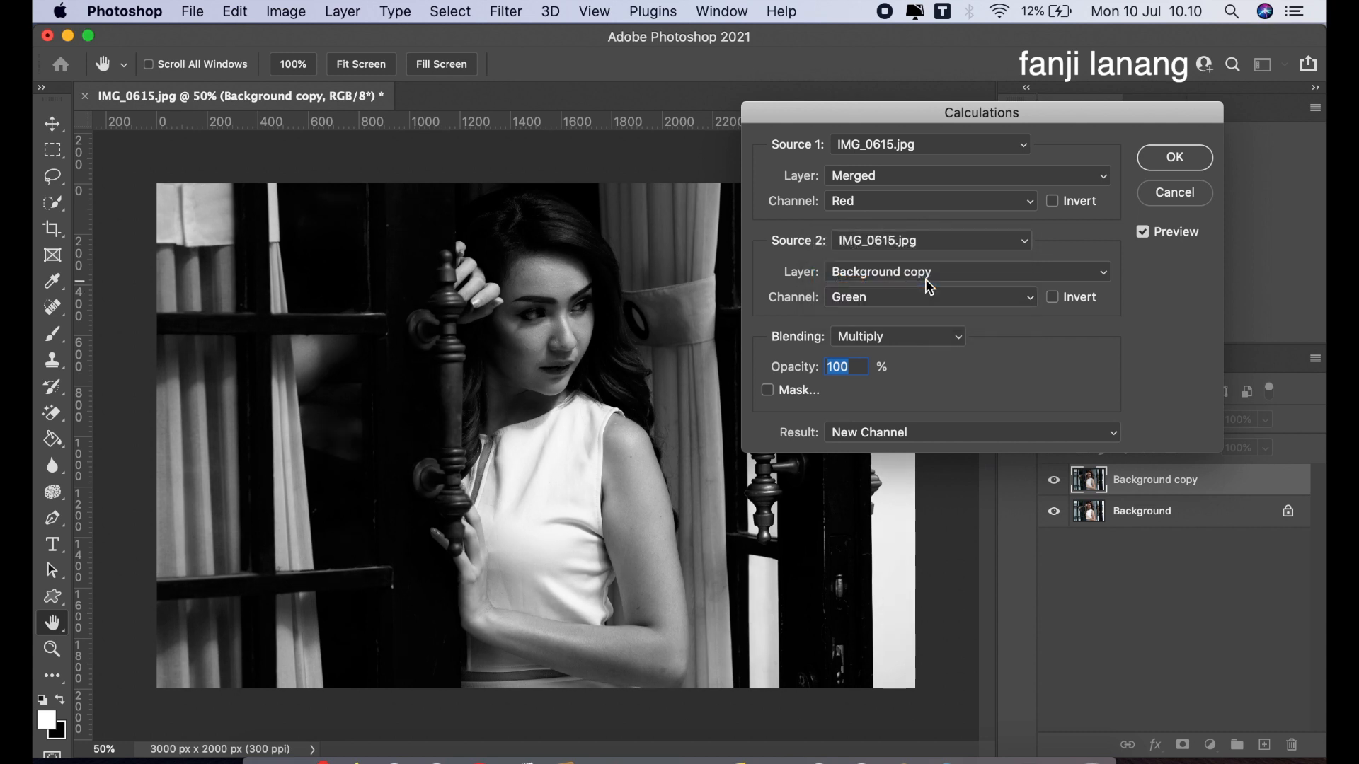
- Set the Source 2 channel to Blue and apply the calculation as a new channel
left_click(927, 296)
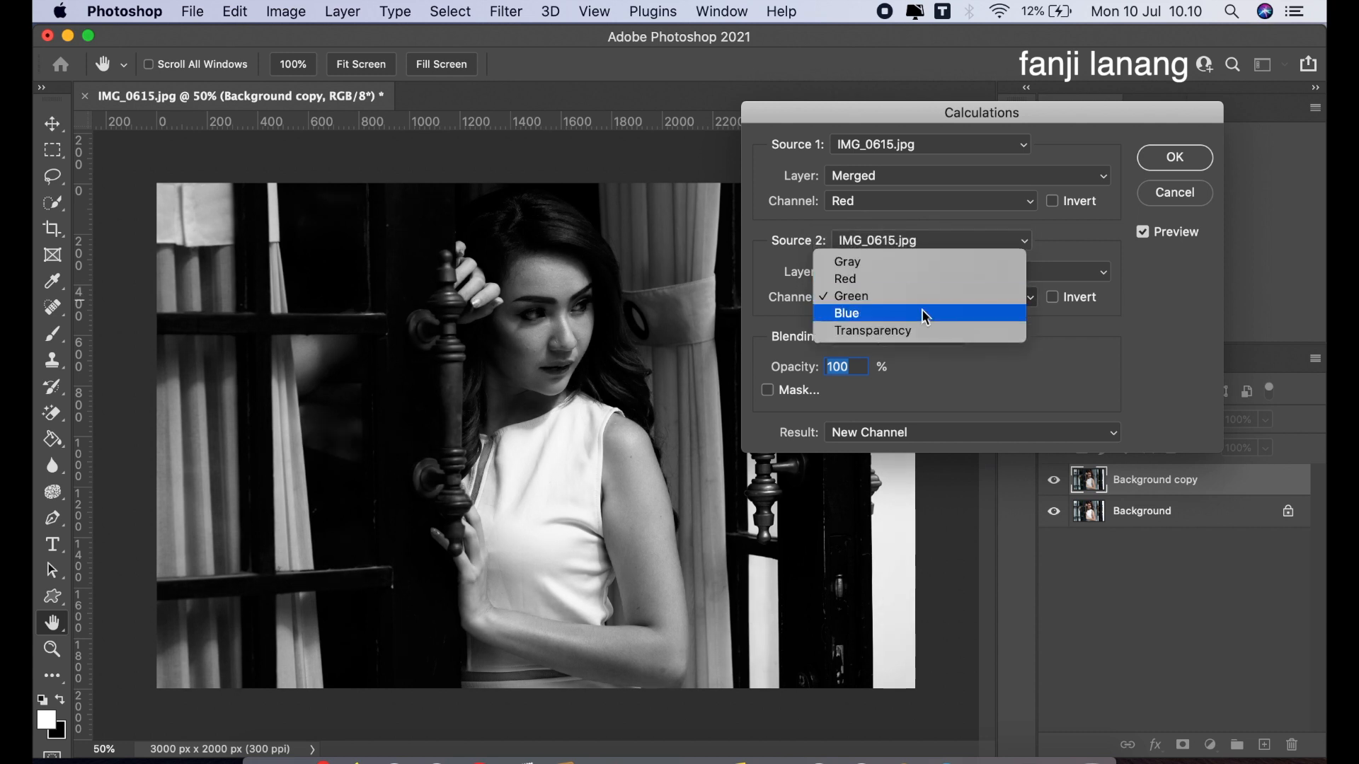
left_click(926, 315)
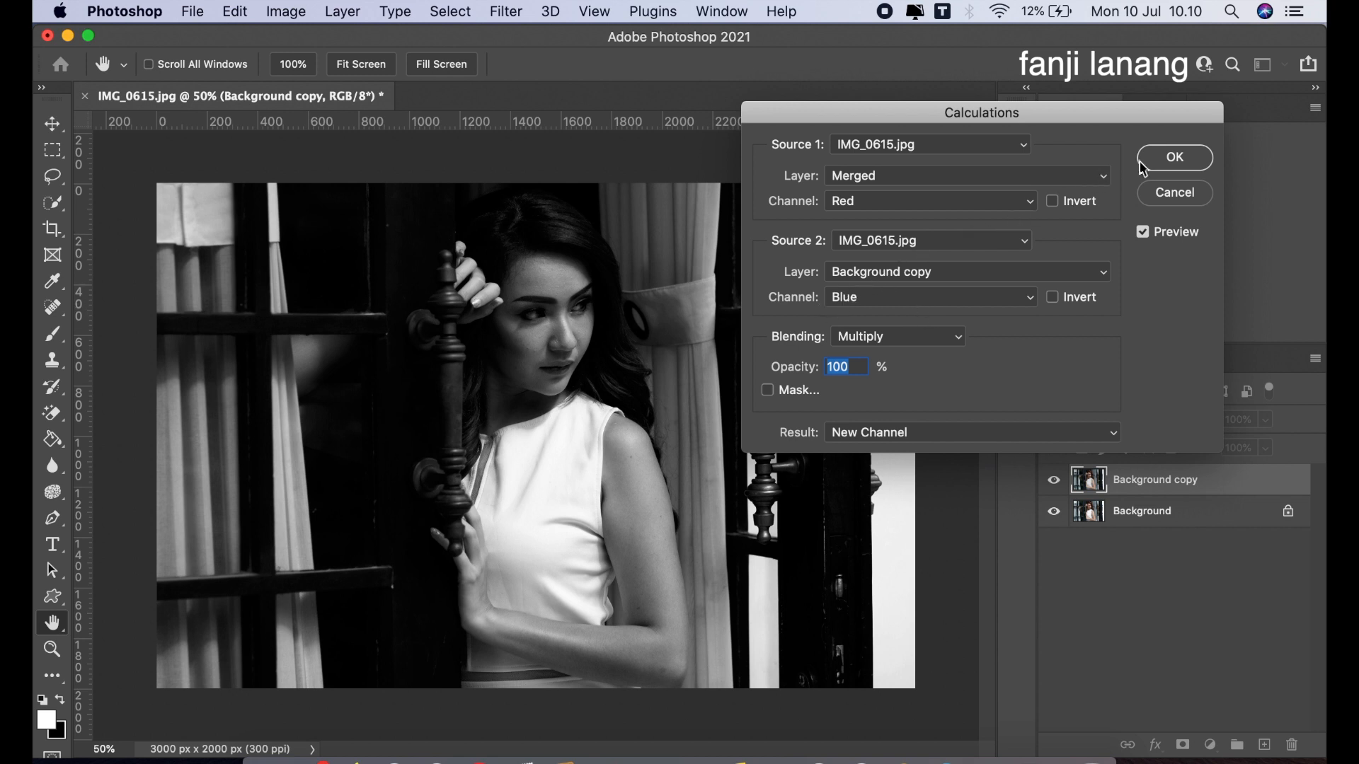
left_click(1149, 166)
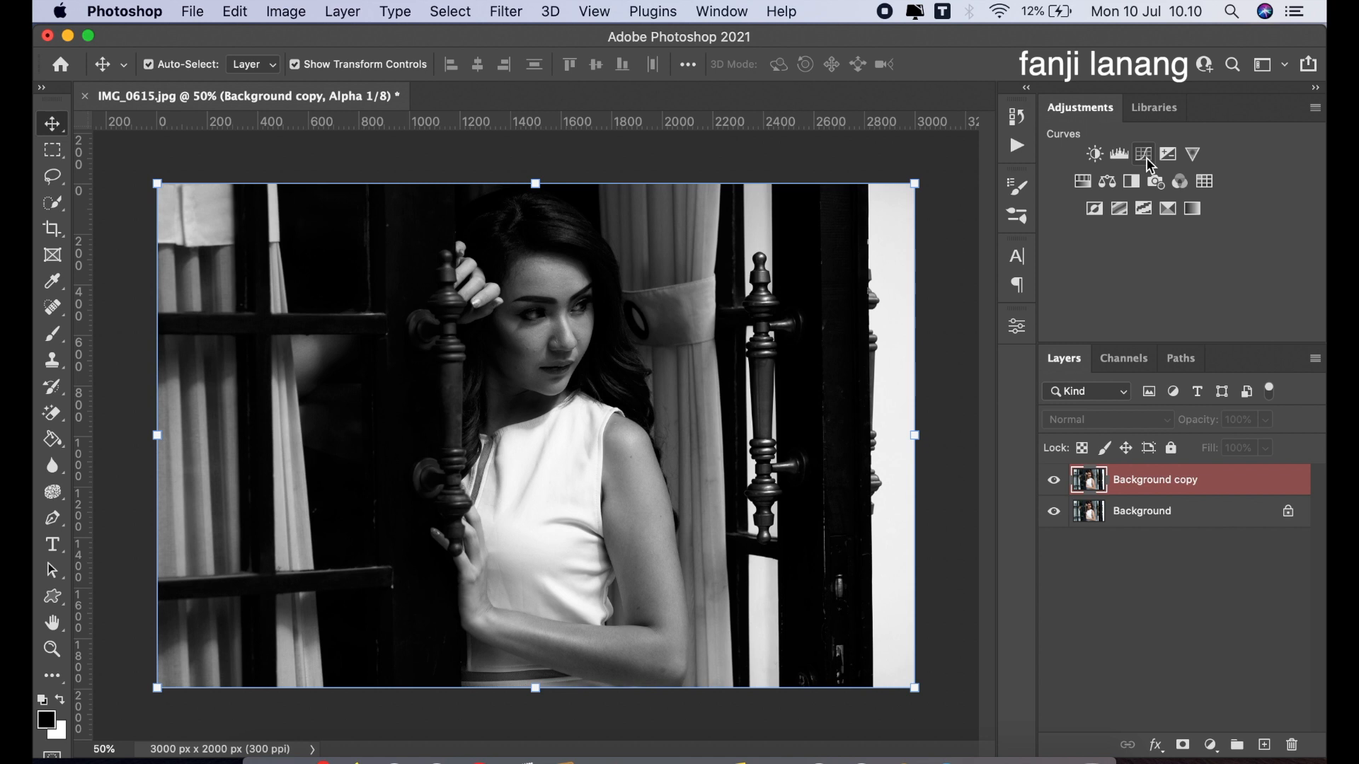
- Make the Alpha 1 channel active, select its entire canvas and copy it
left_click(1125, 361)
right_click(1127, 499)
double_click(1126, 495)
left_click(1164, 498)
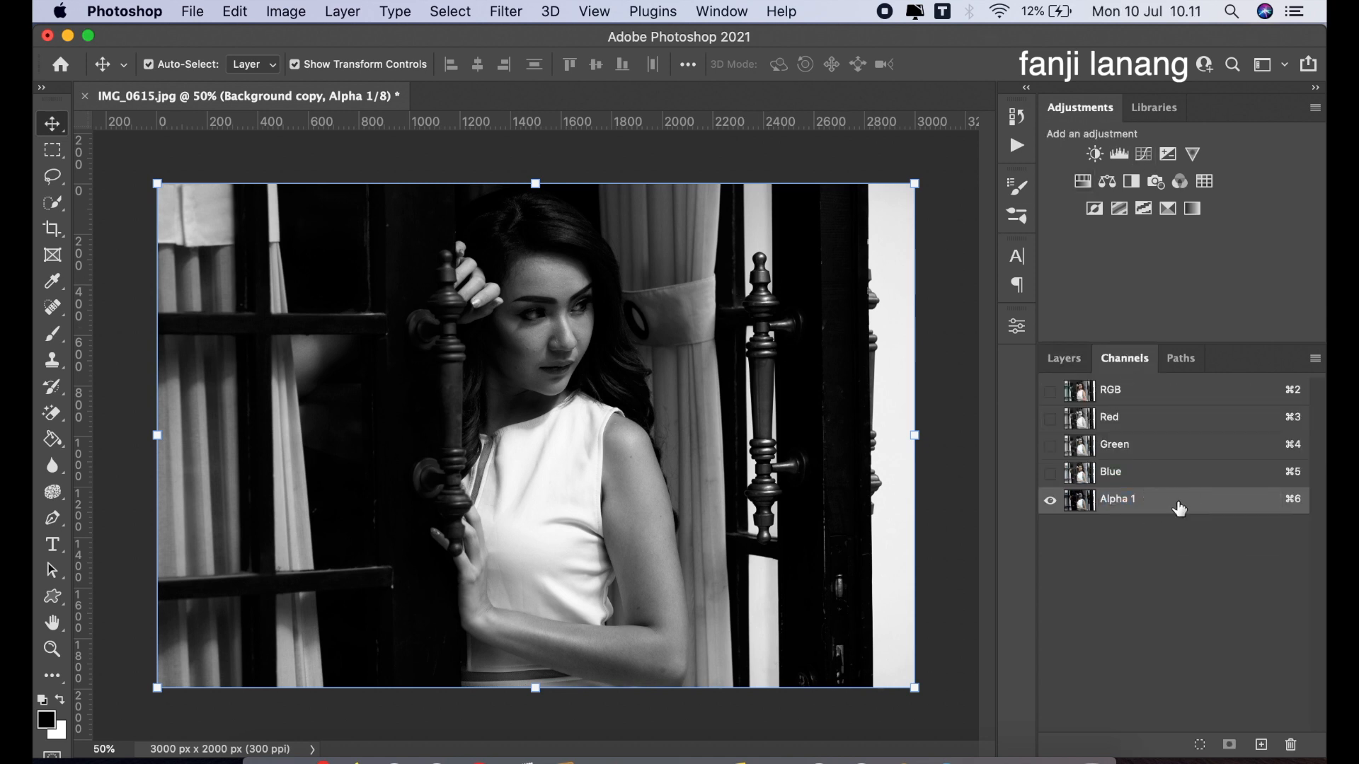
left_click(461, 11)
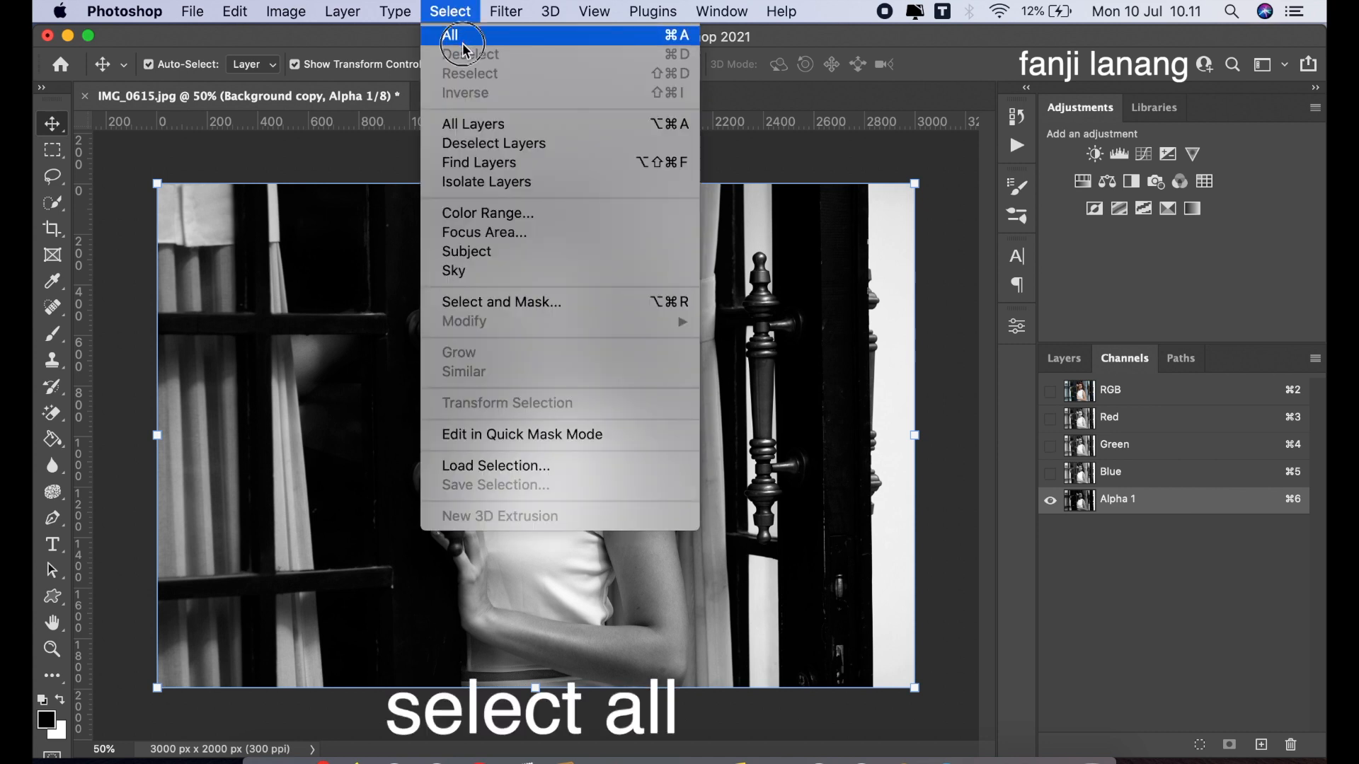
left_click(464, 43)
left_click(232, 10)
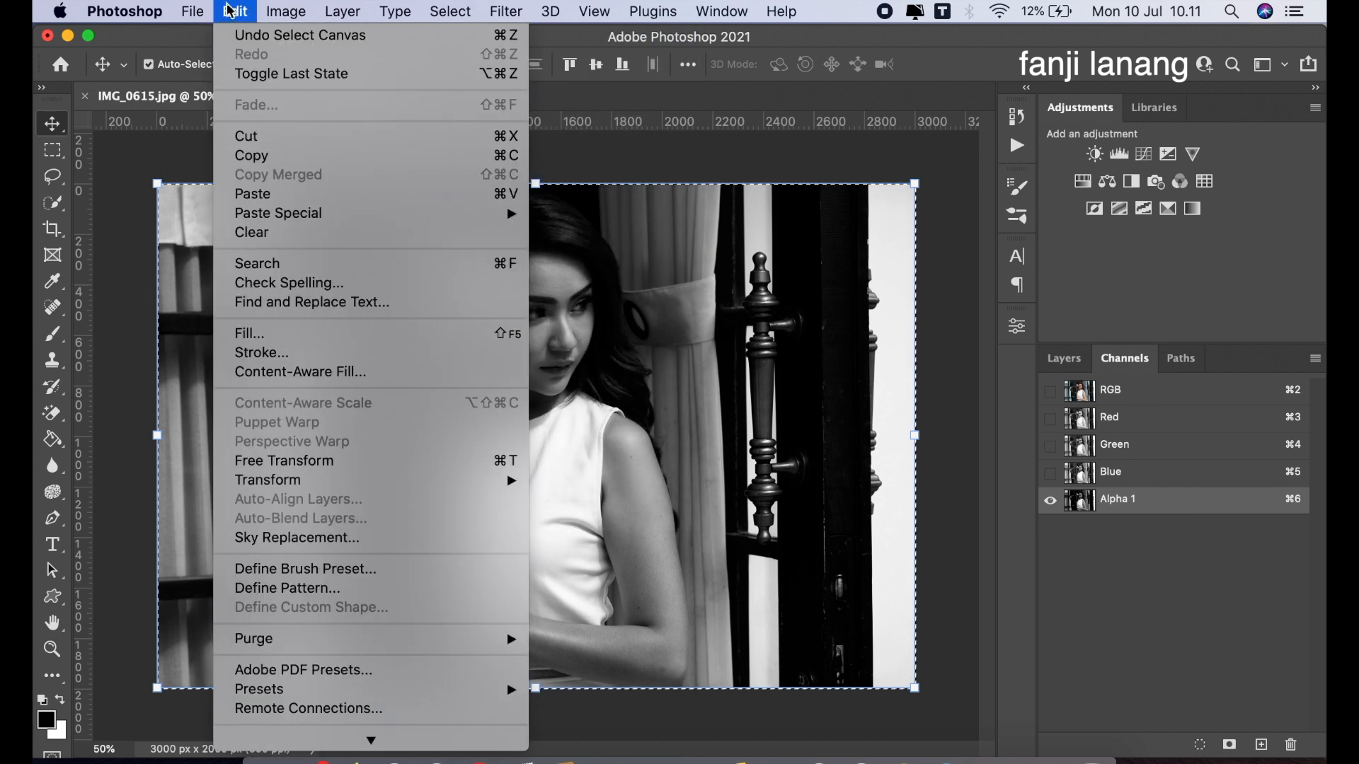
left_click(272, 156)
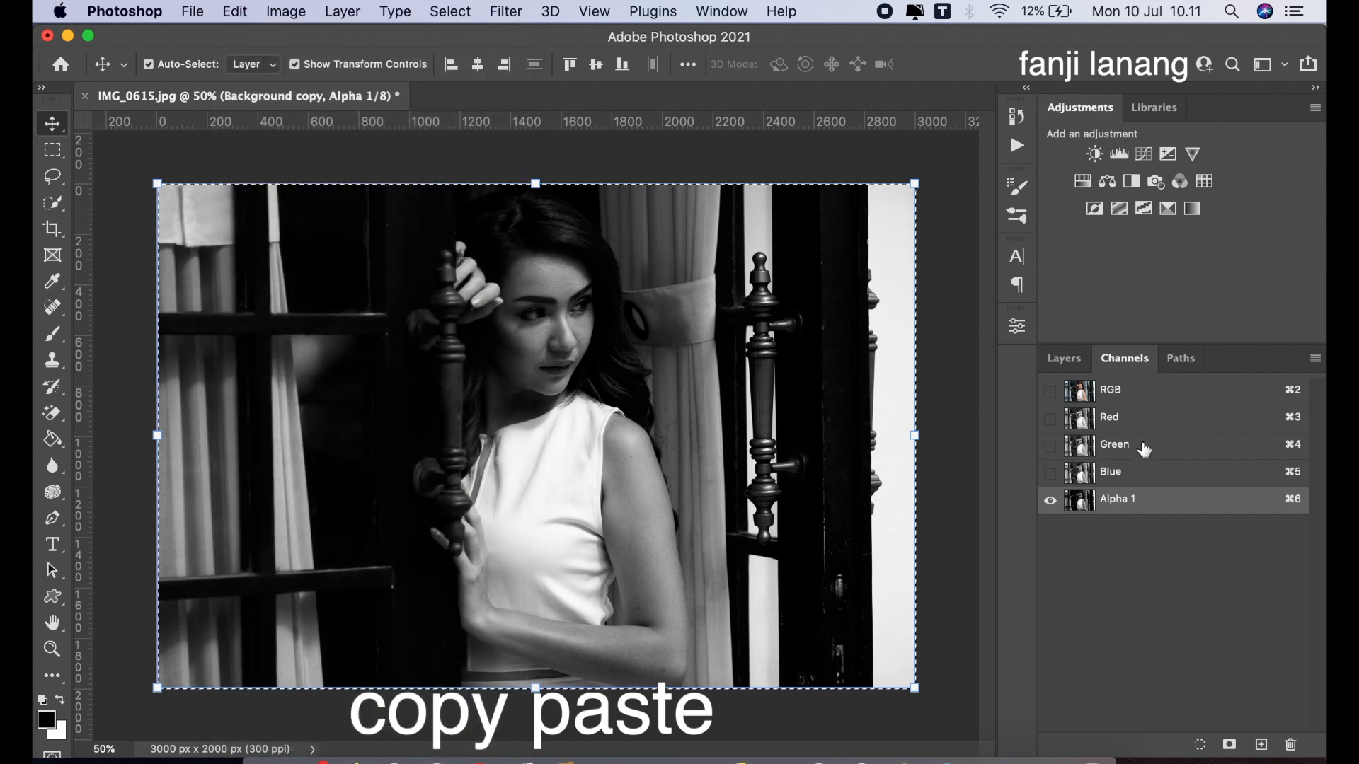
- Paste the copied channel as a new layer over the RGB image and toggle that layer's visibility to compare
left_click(1148, 393)
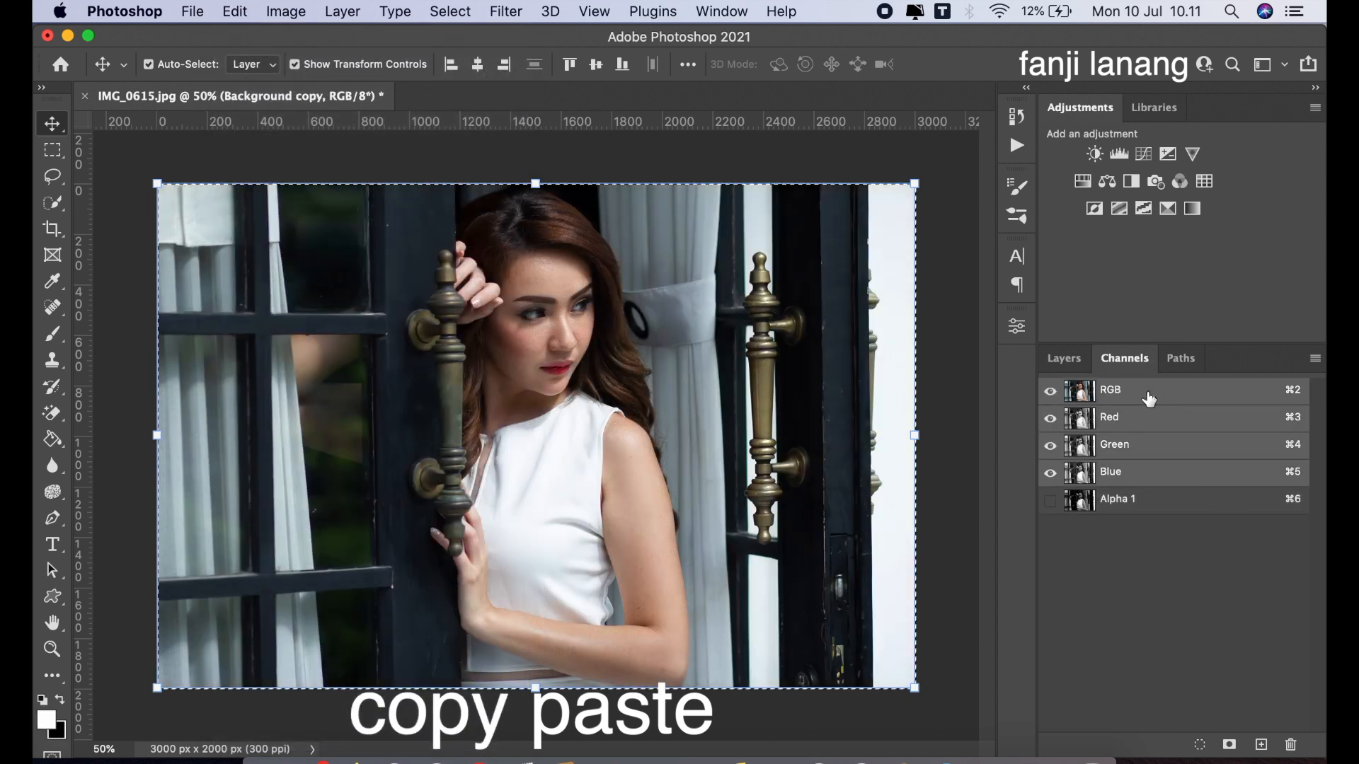
left_click(252, 13)
left_click(270, 194)
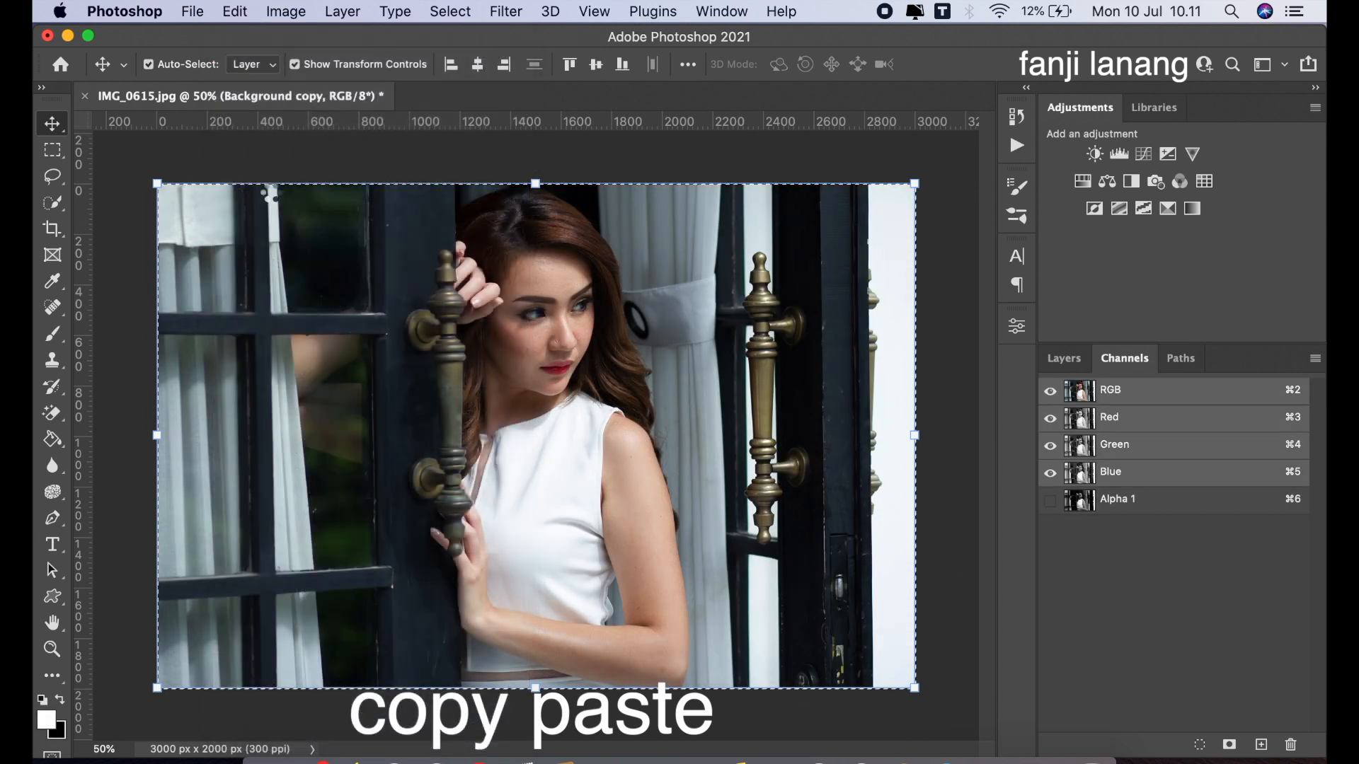
left_click(1070, 364)
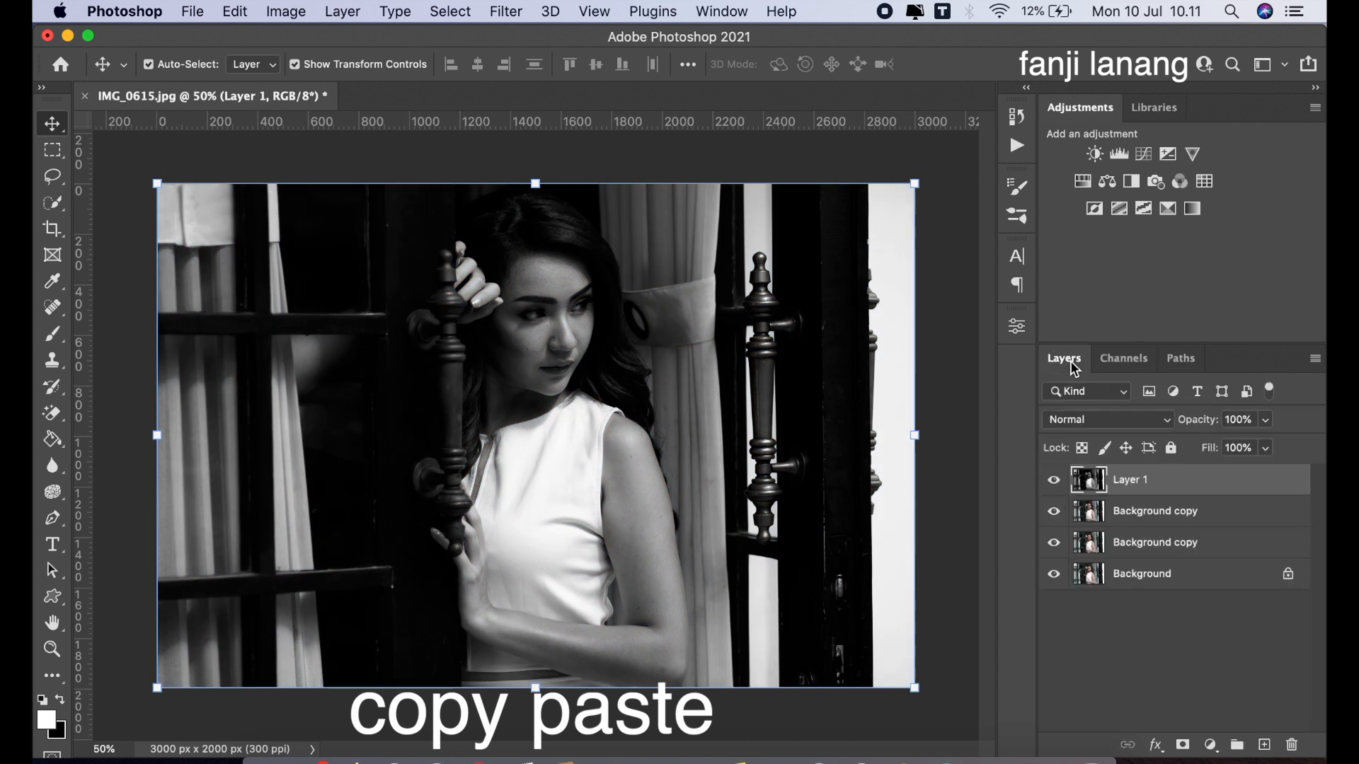
left_click(1053, 481)
left_click(1055, 483)
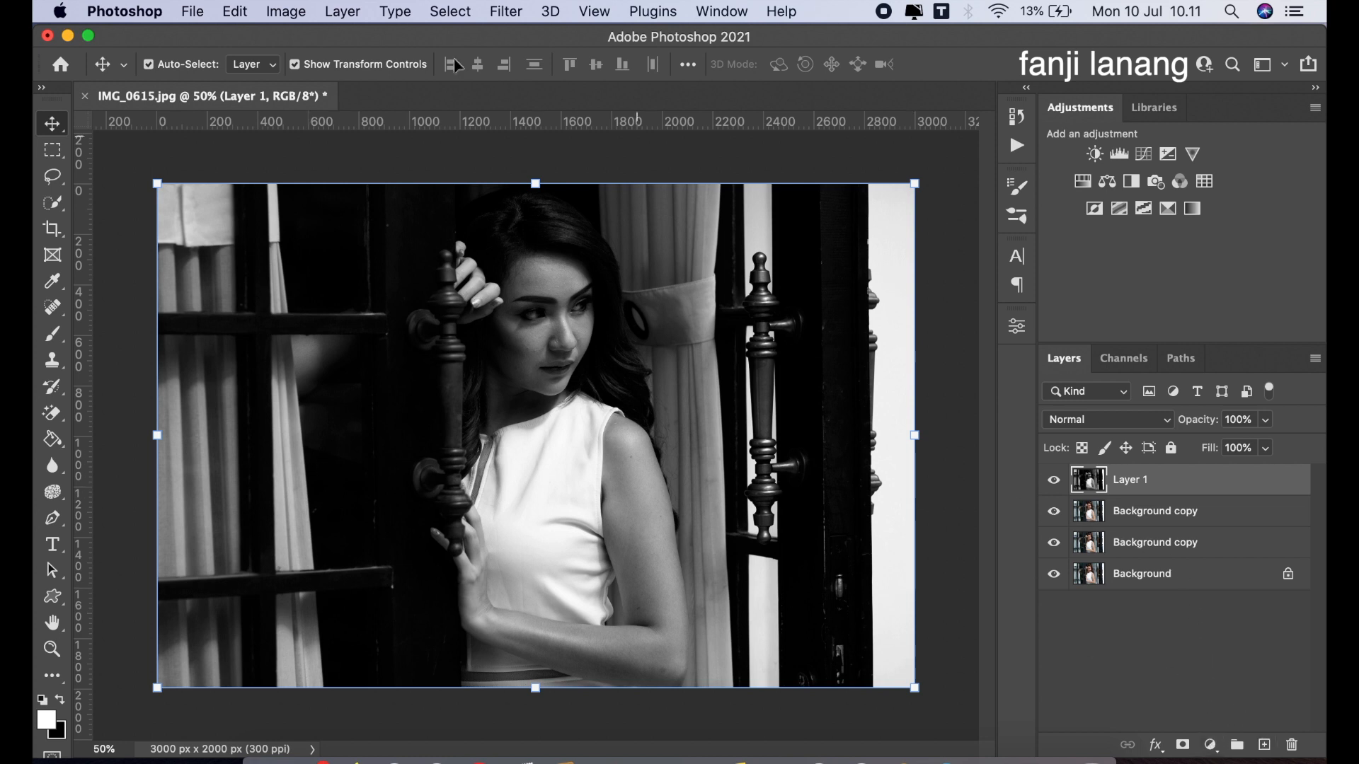
- Create a new layer in Soft Light mode, filled with the Soft-Light-neutral color (50% gray)
left_click(286, 12)
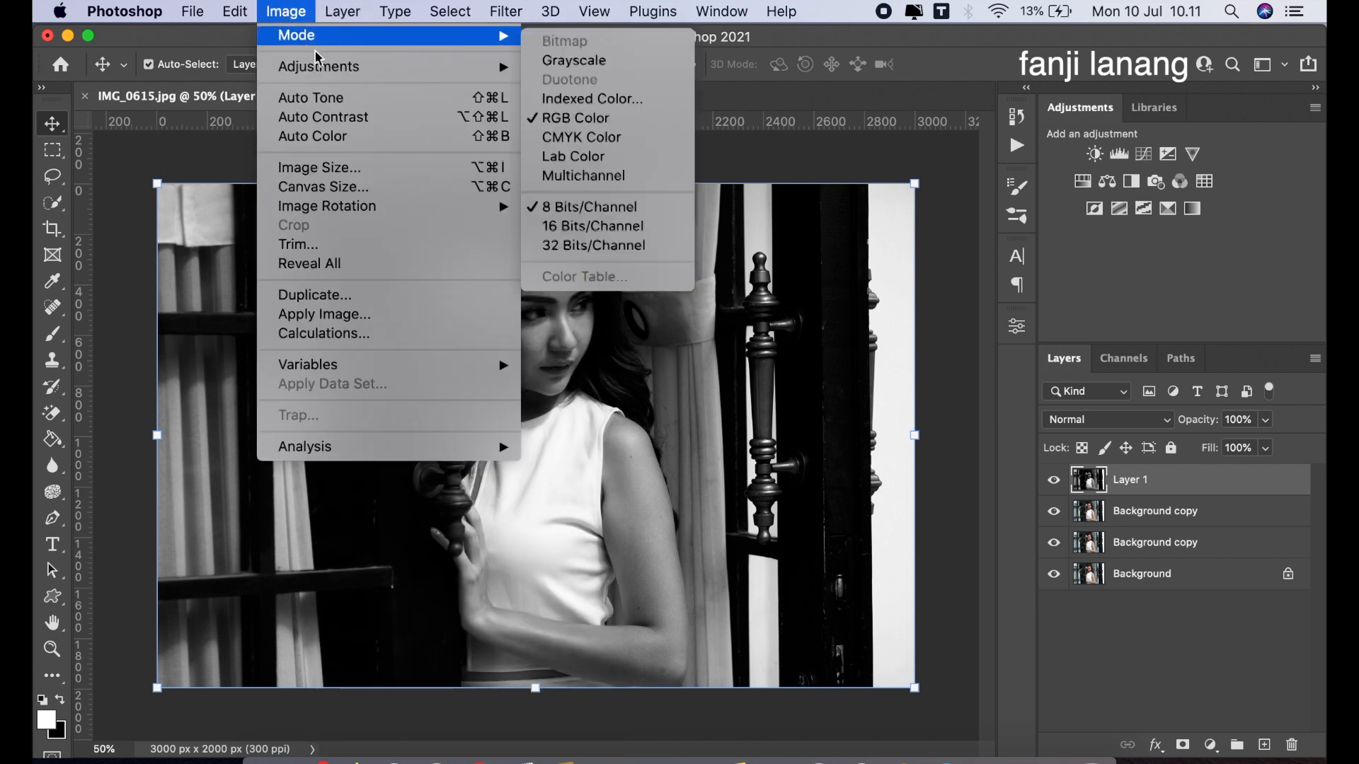
mouse_move(349, 65)
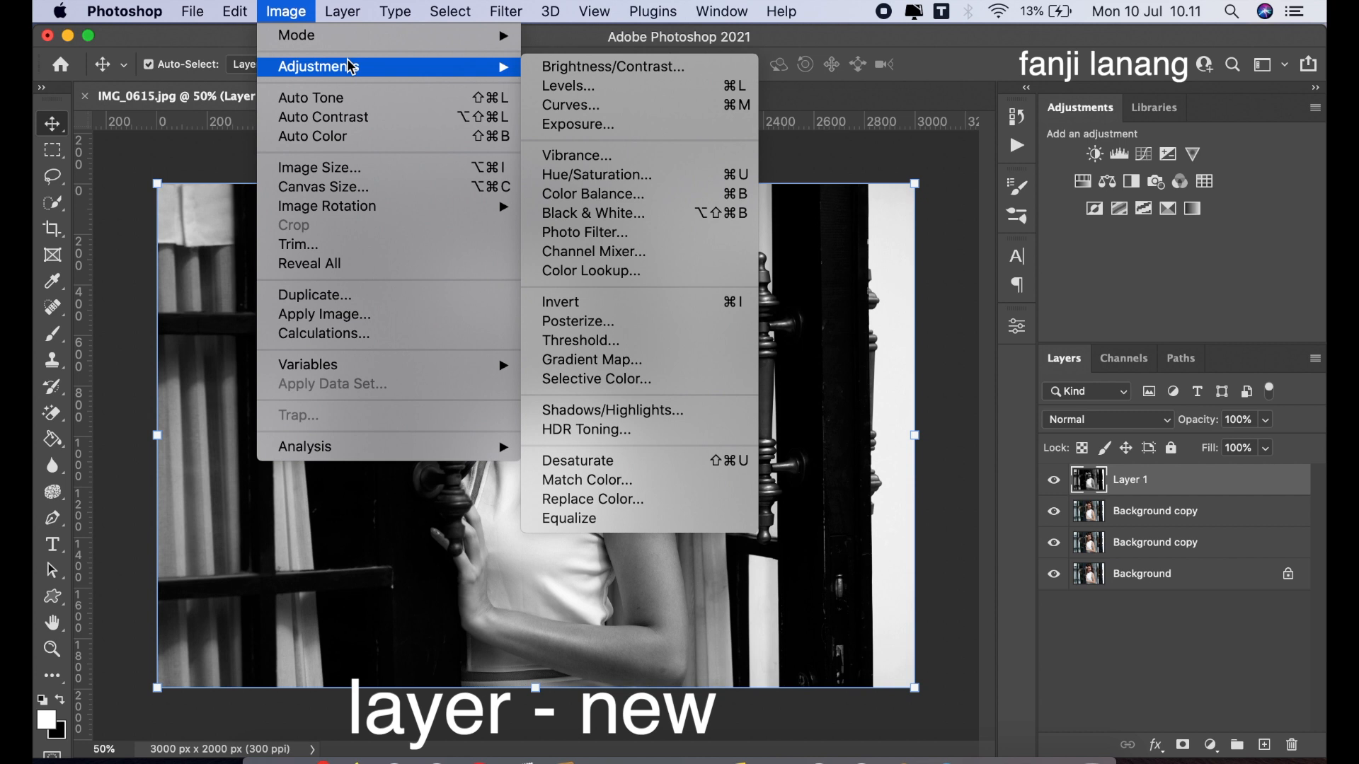
mouse_move(251, 20)
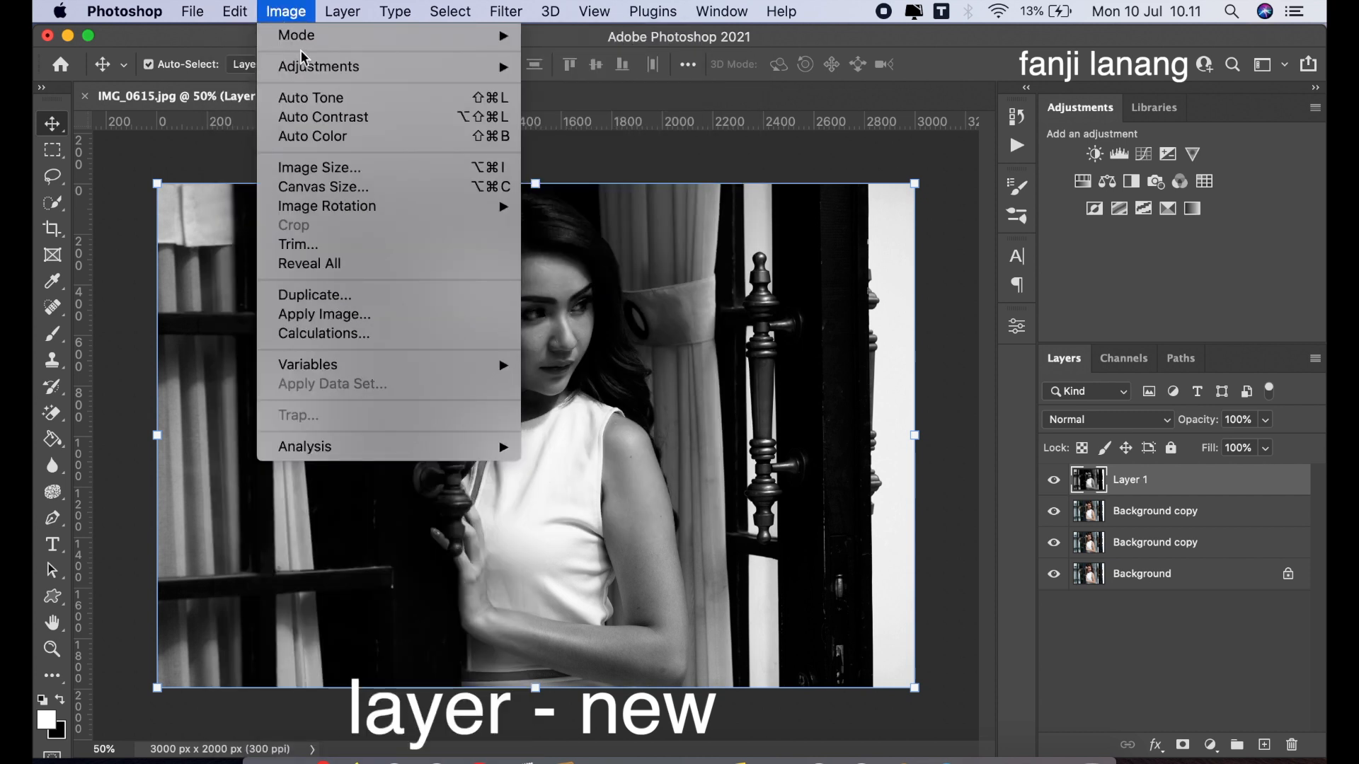
mouse_move(334, 18)
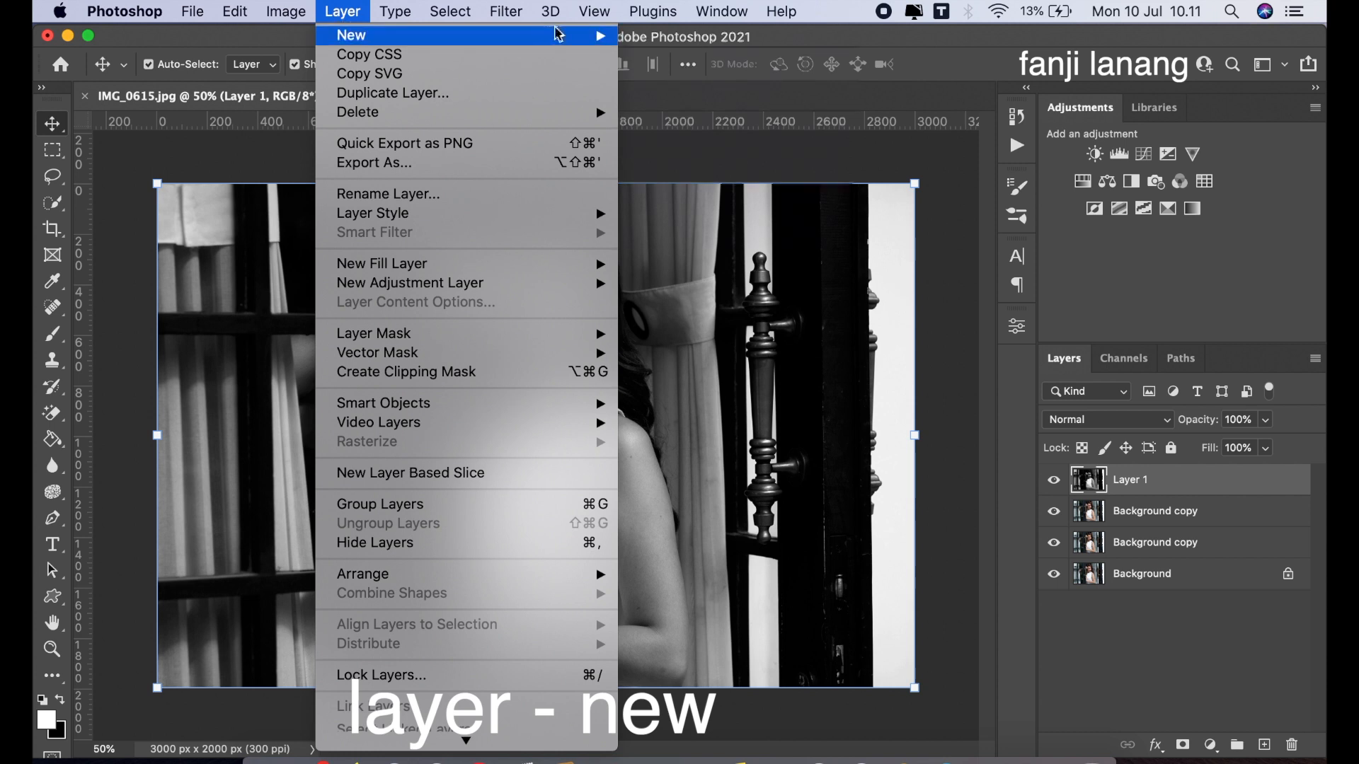
mouse_move(559, 36)
left_click(635, 41)
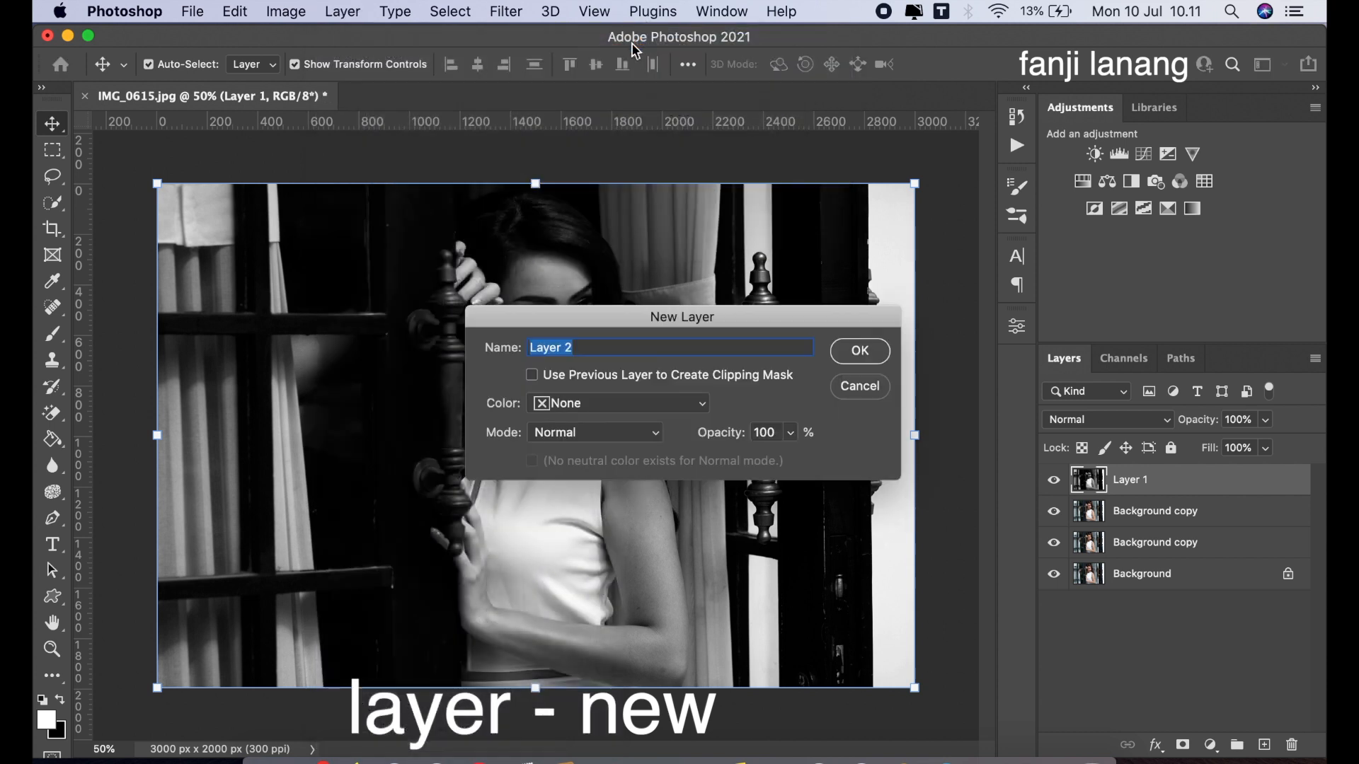
left_click(636, 429)
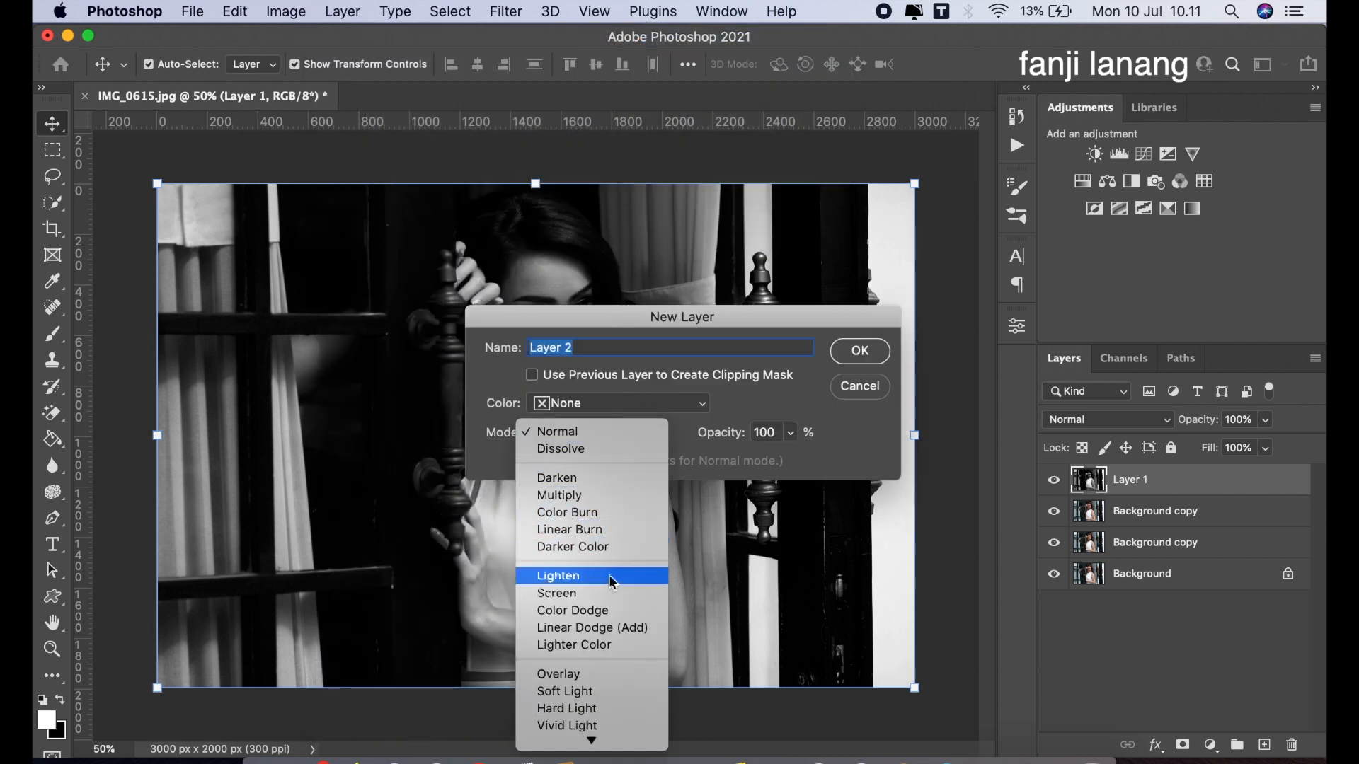
left_click(595, 692)
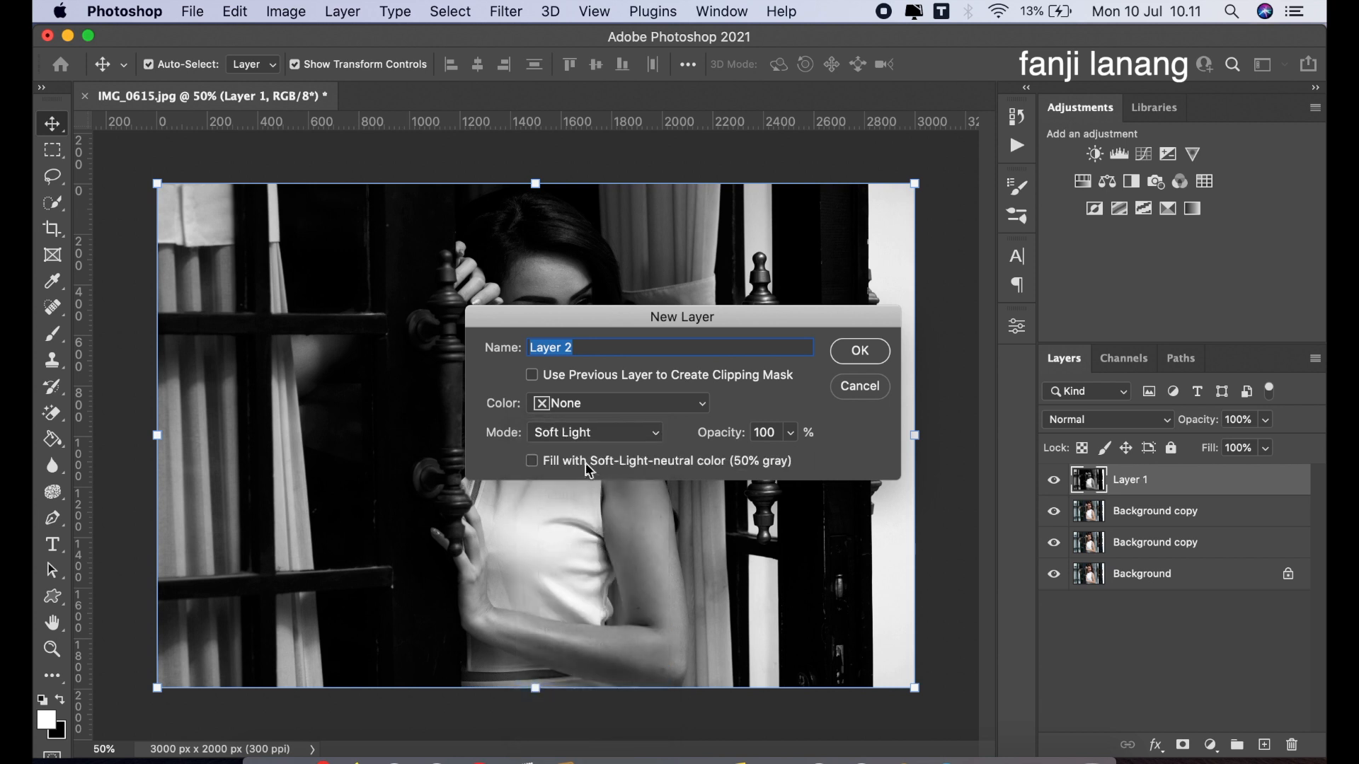
left_click(842, 354)
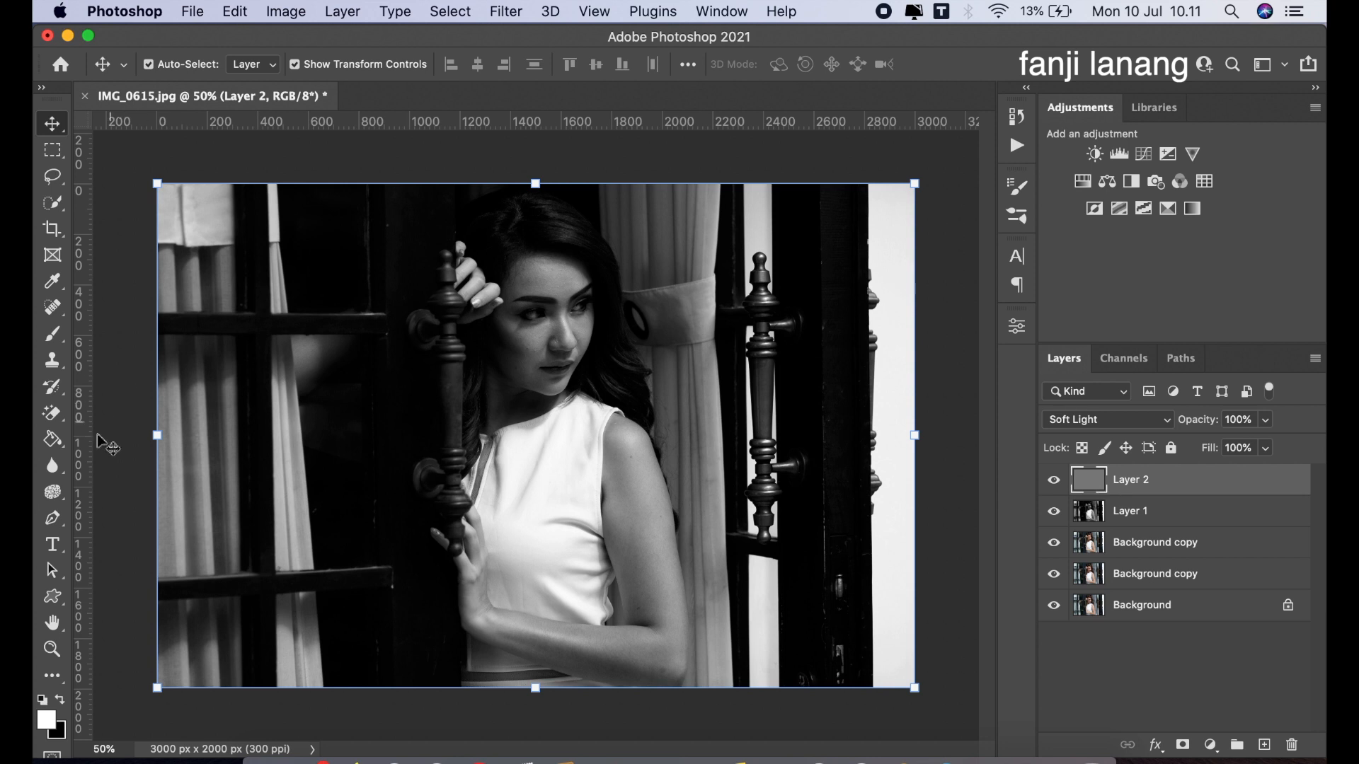
- Brighten the highlights along the forearm and elbow on the gray layer with the Dodge Tool at brush size 100
left_click(54, 499)
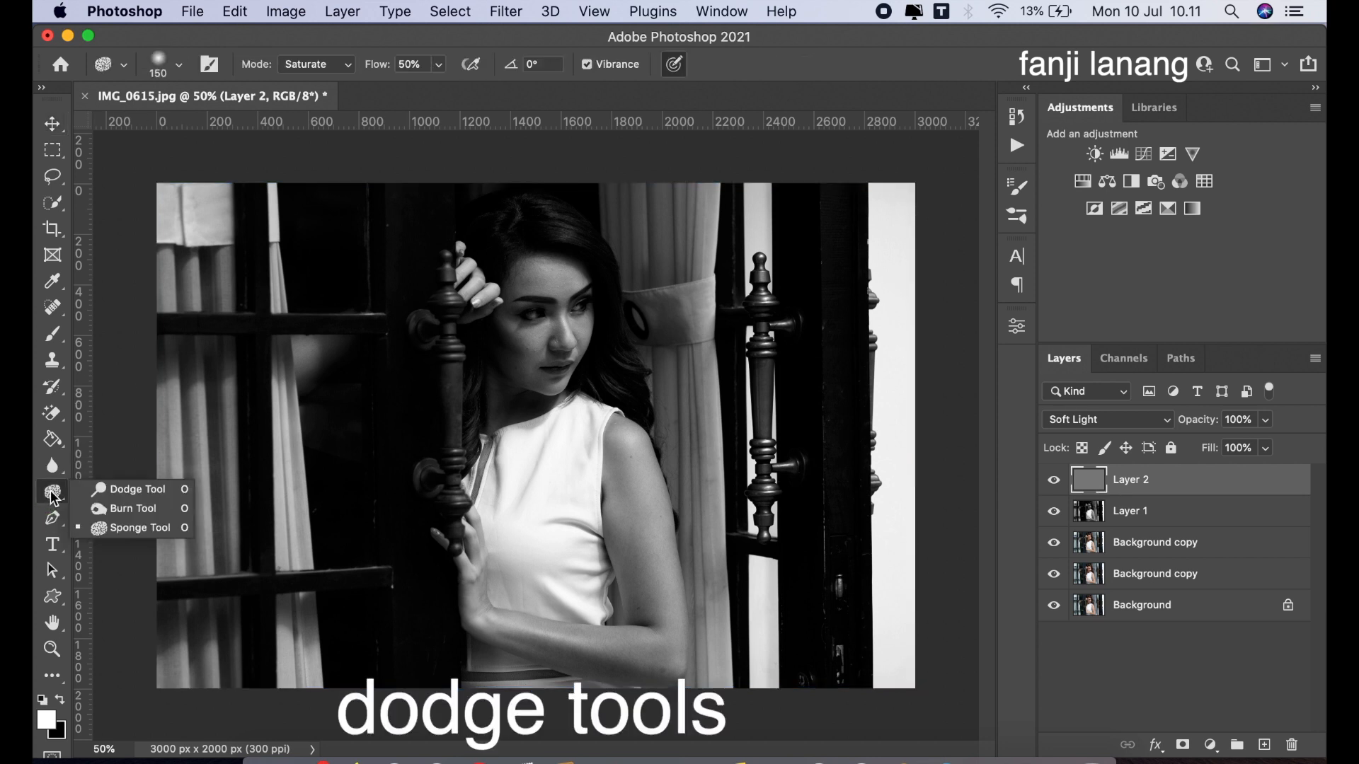
left_click(107, 490)
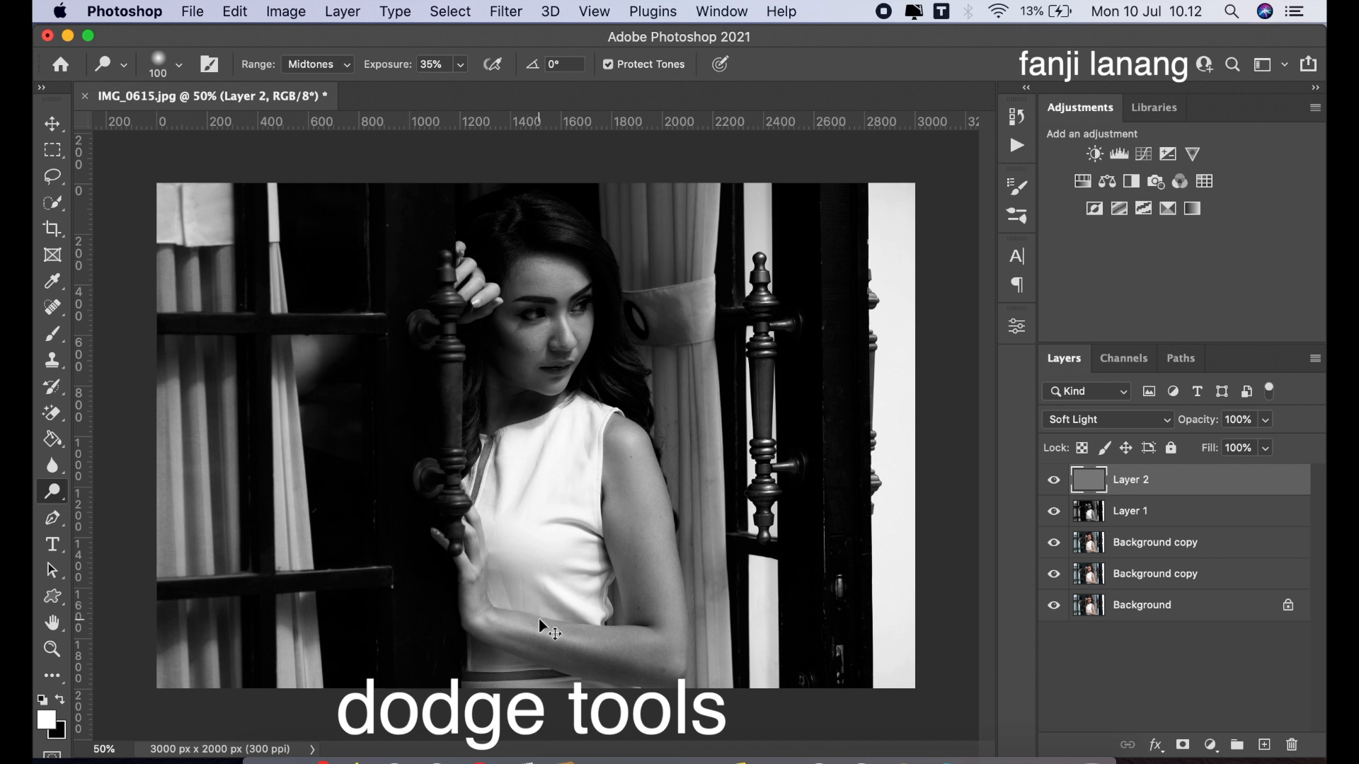
key("super+equal")
key("super+equal")
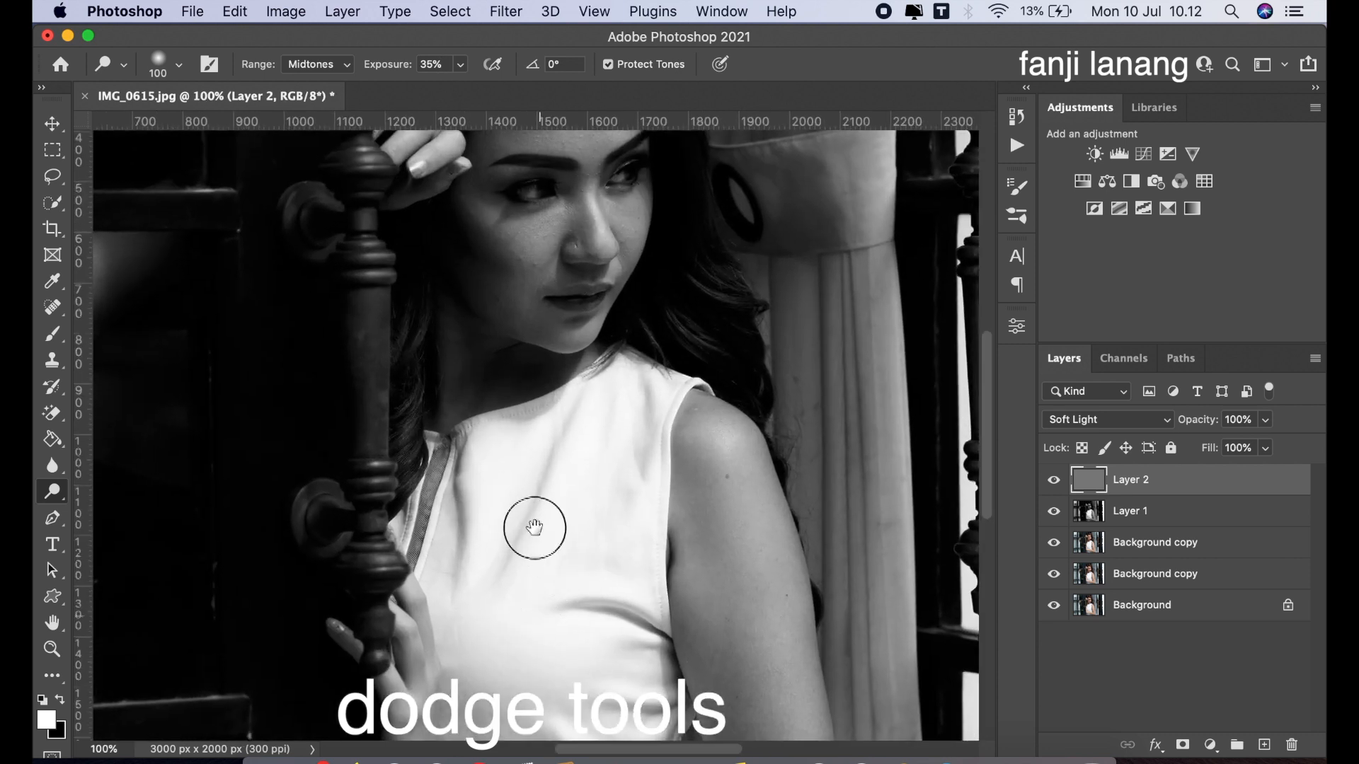
left_click_drag(537, 586, 531, 343)
left_click_drag(537, 551, 778, 630)
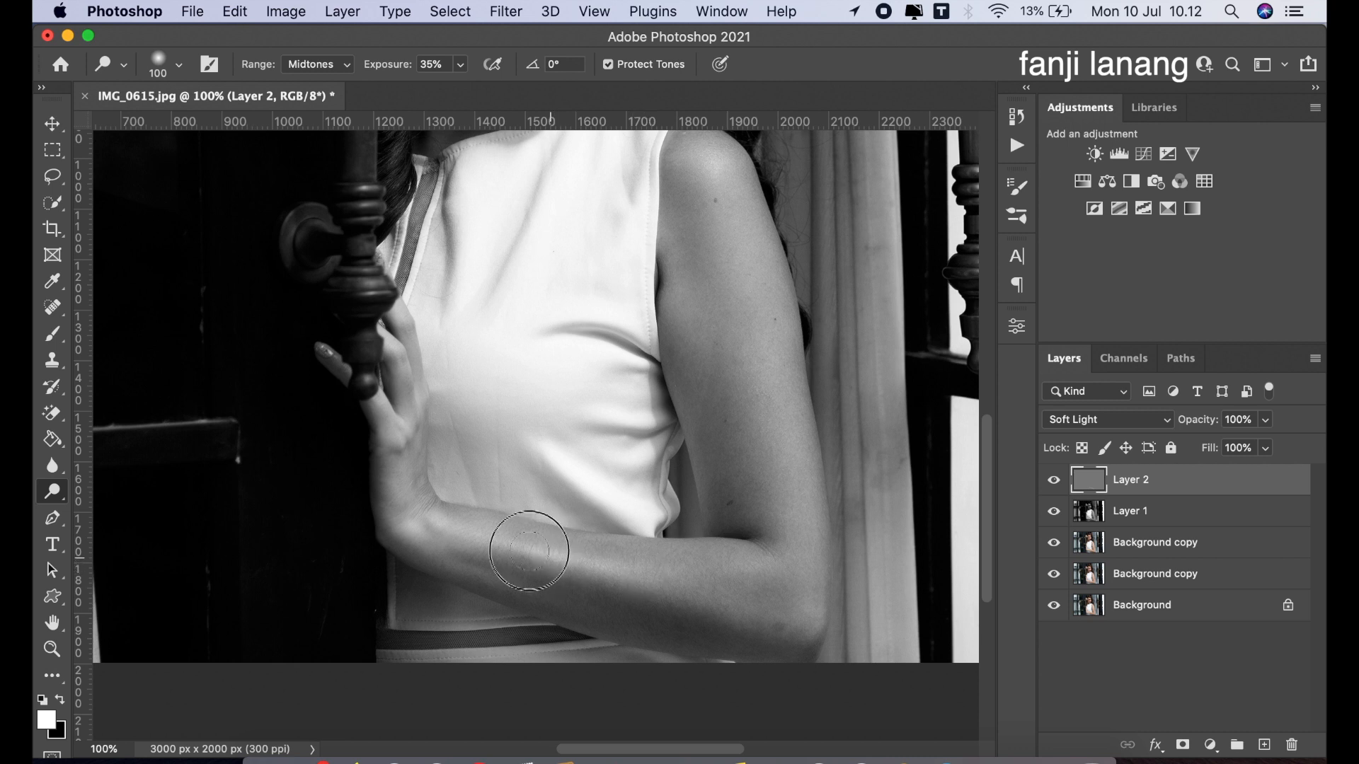
mouse_move(488, 541)
left_mouse_down()
mouse_move(616, 567)
mouse_move(791, 632)
left_mouse_up()
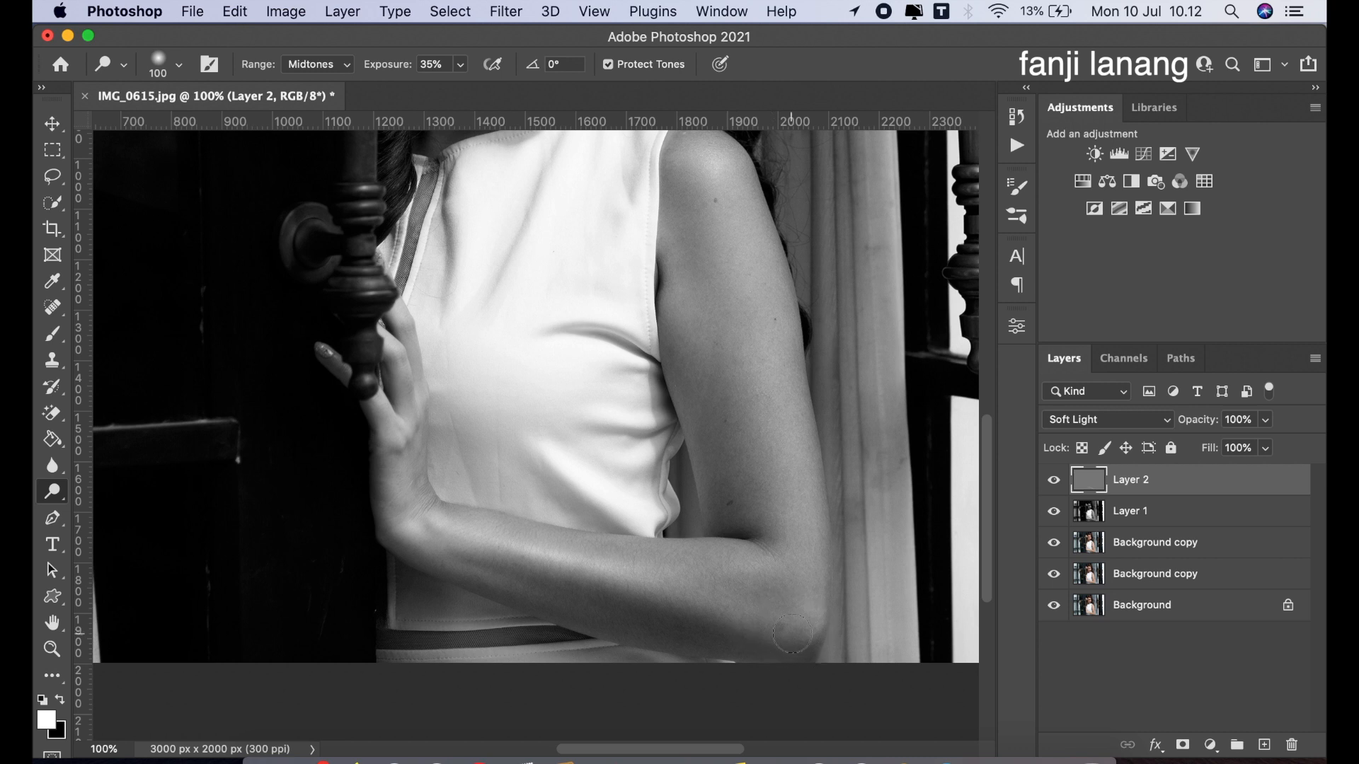
left_click_drag(654, 594, 757, 629)
left_click_drag(810, 476, 697, 628)
- Dodge the highlights down the upper arm from shoulder to elbow and ignore the memory usage alert
mouse_move(602, 312)
left_mouse_down()
mouse_move(639, 411)
mouse_move(679, 670)
left_mouse_up()
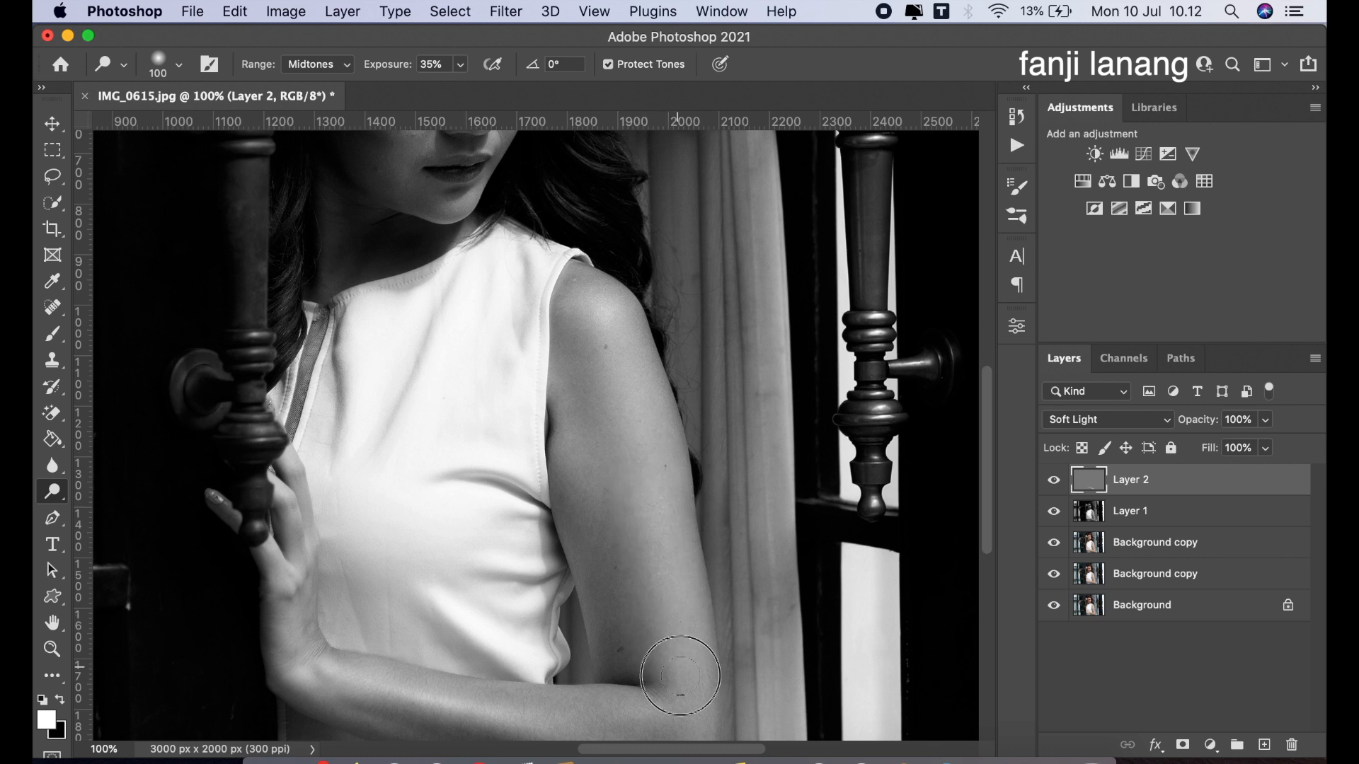
mouse_move(630, 405)
left_mouse_down()
mouse_move(597, 309)
mouse_move(661, 497)
mouse_move(678, 605)
left_mouse_up()
mouse_move(581, 304)
left_mouse_down()
mouse_move(662, 438)
mouse_move(672, 532)
mouse_move(644, 371)
left_mouse_up()
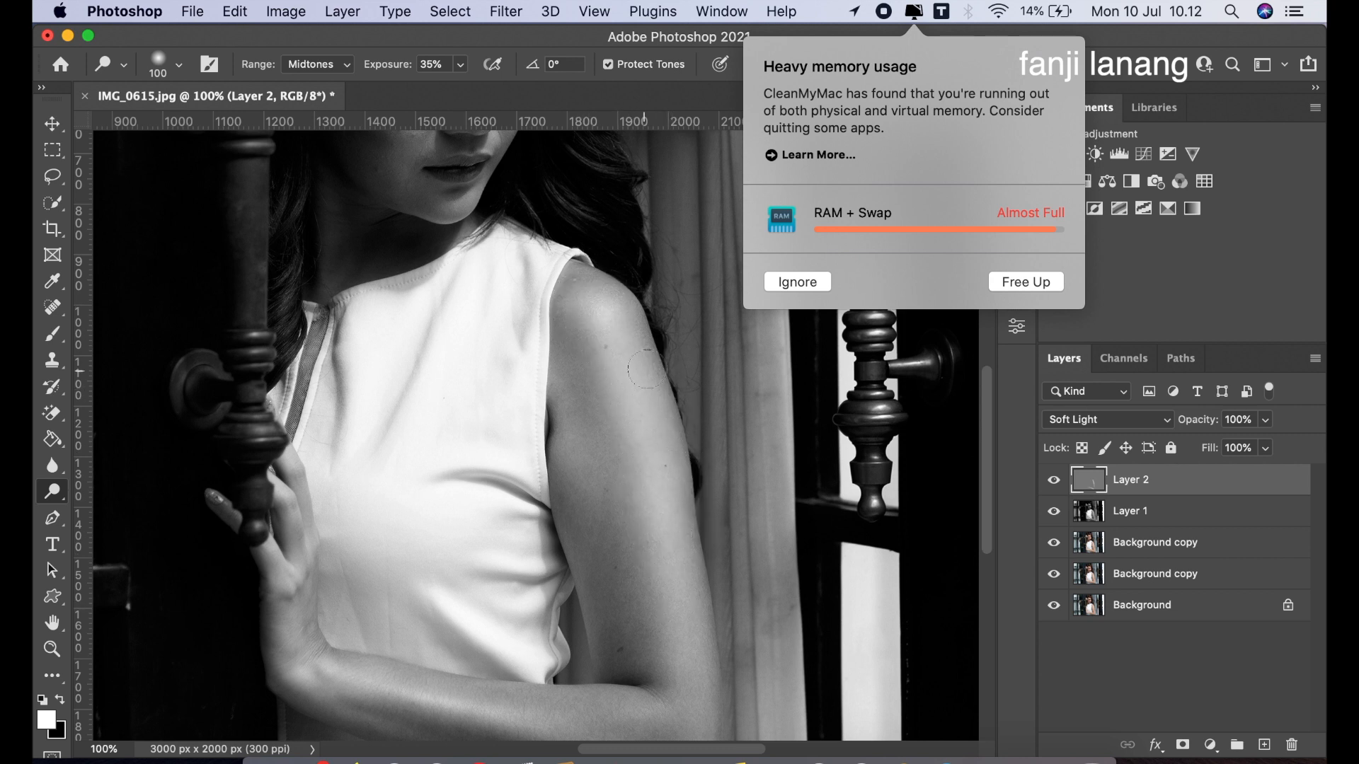
left_click(809, 284)
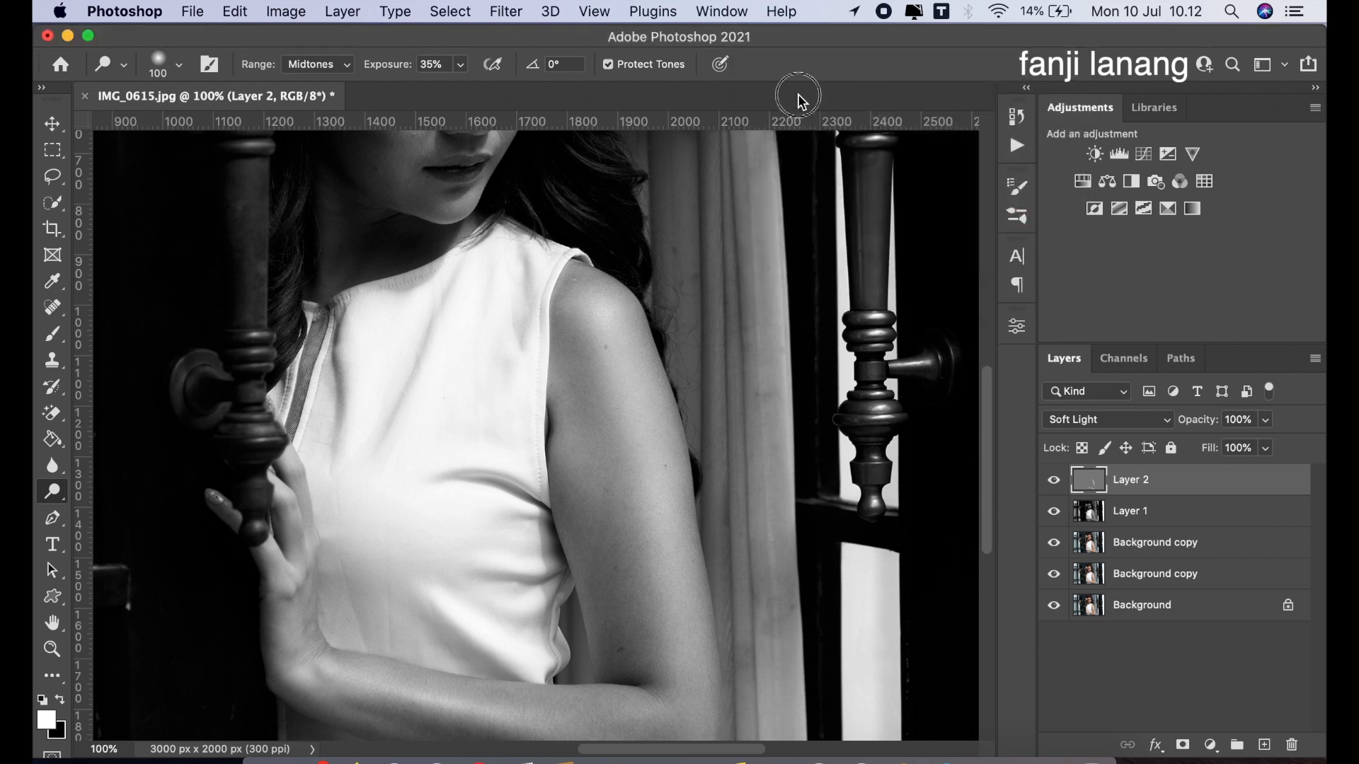
- Reduce the dodge brush size to 30 and brighten the highlight along the bridge of the nose
left_click_drag(628, 212, 758, 486)
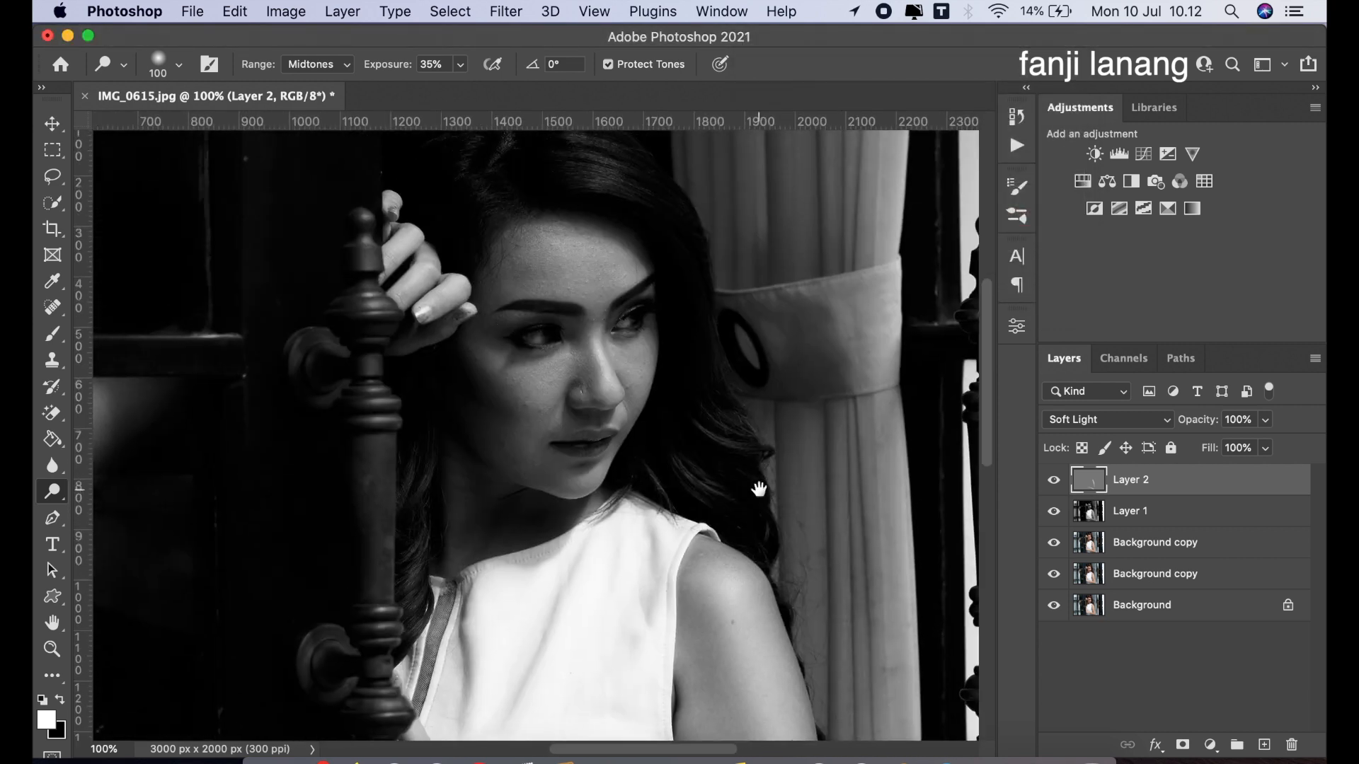
key("super+plus")
key("bracketleft")
key("bracketleft")
key("bracketleft")
key("bracketleft")
key("bracketleft")
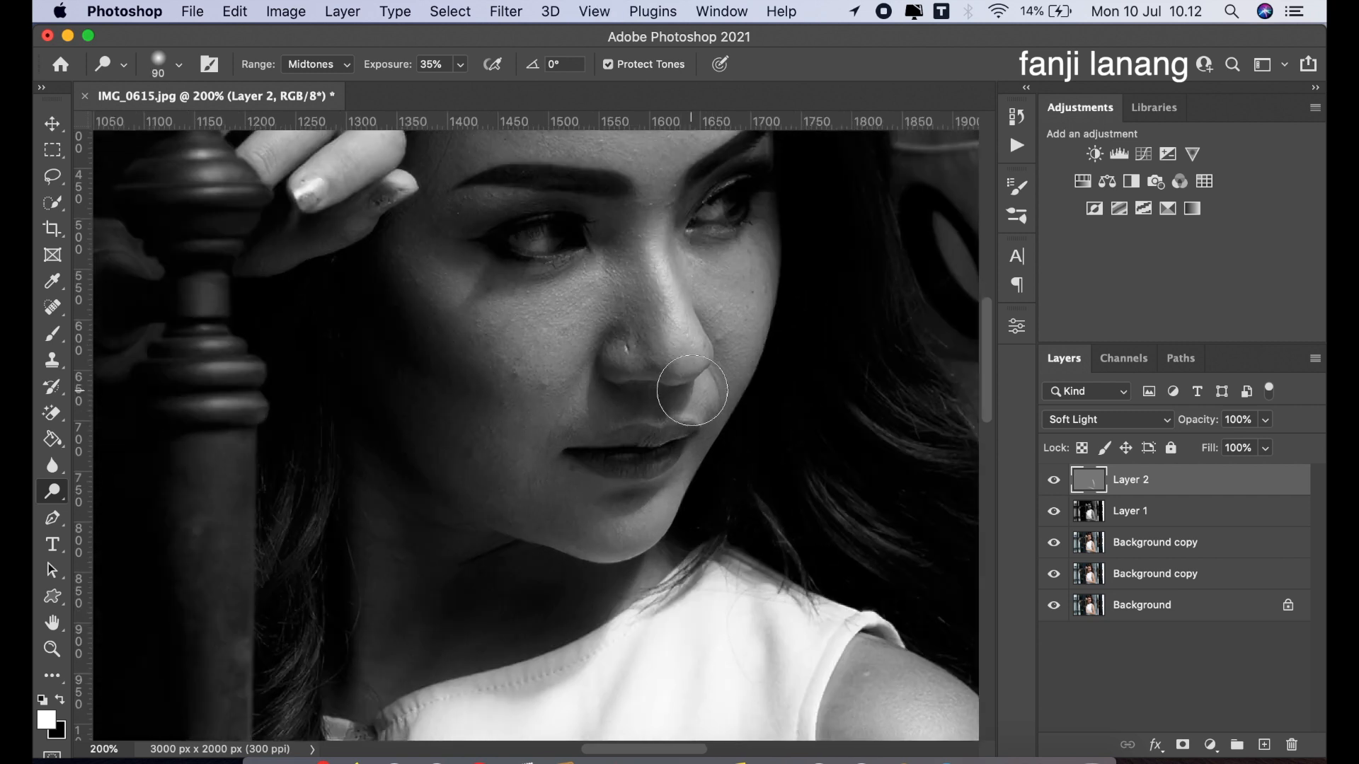
key("bracketleft")
mouse_move(653, 232)
left_mouse_down()
mouse_move(687, 359)
mouse_move(674, 291)
left_mouse_up()
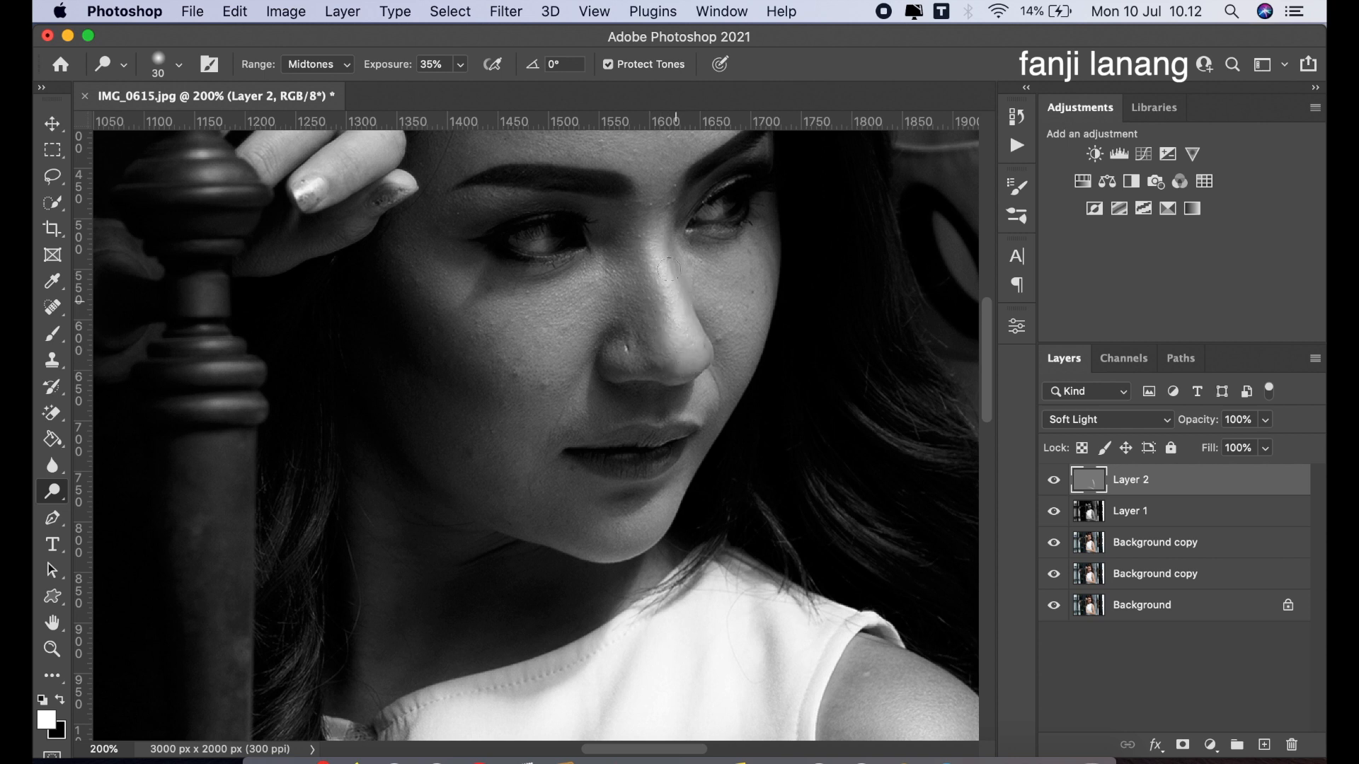
- Enlarge the dodge brush size to 80 and brighten the highlights on the forehead
key("bracketright")
key("bracketright")
key("bracketright")
key("bracketright")
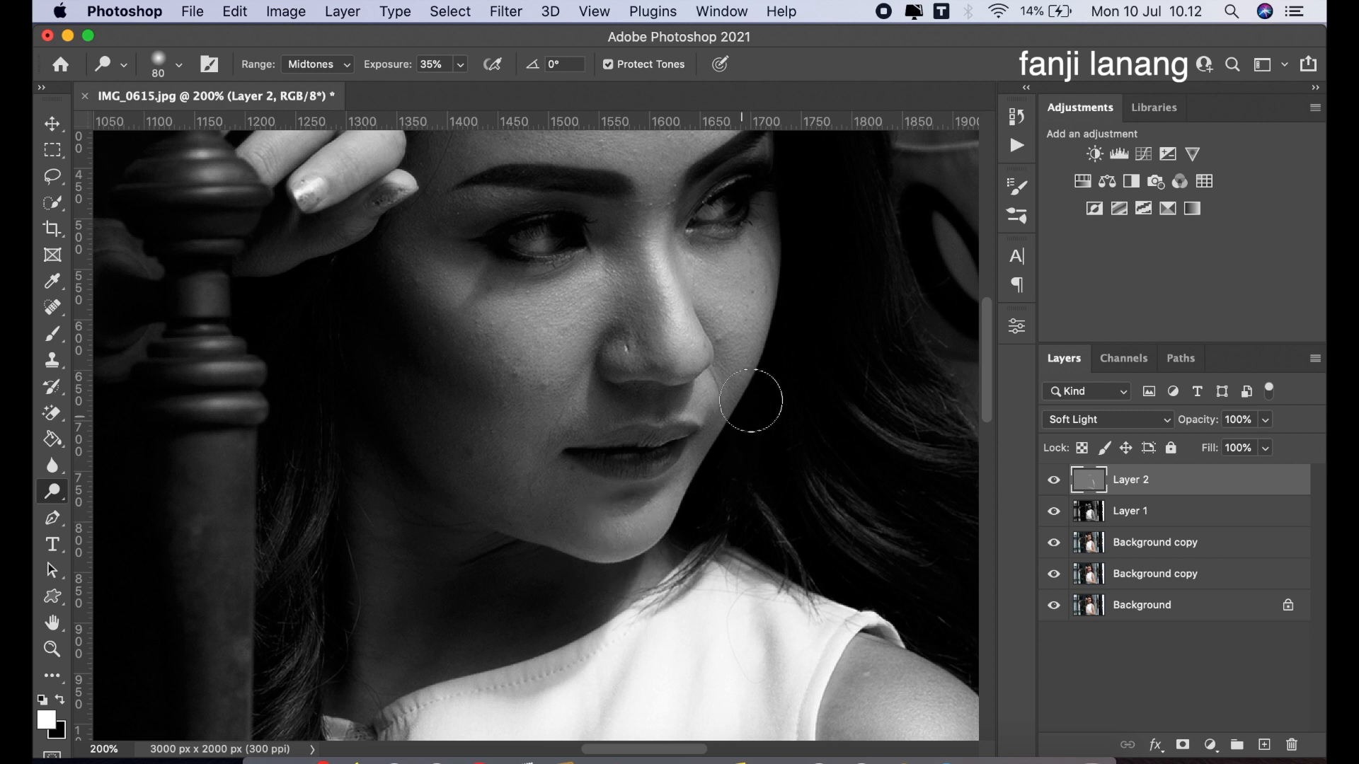
left_click_drag(738, 392, 749, 534)
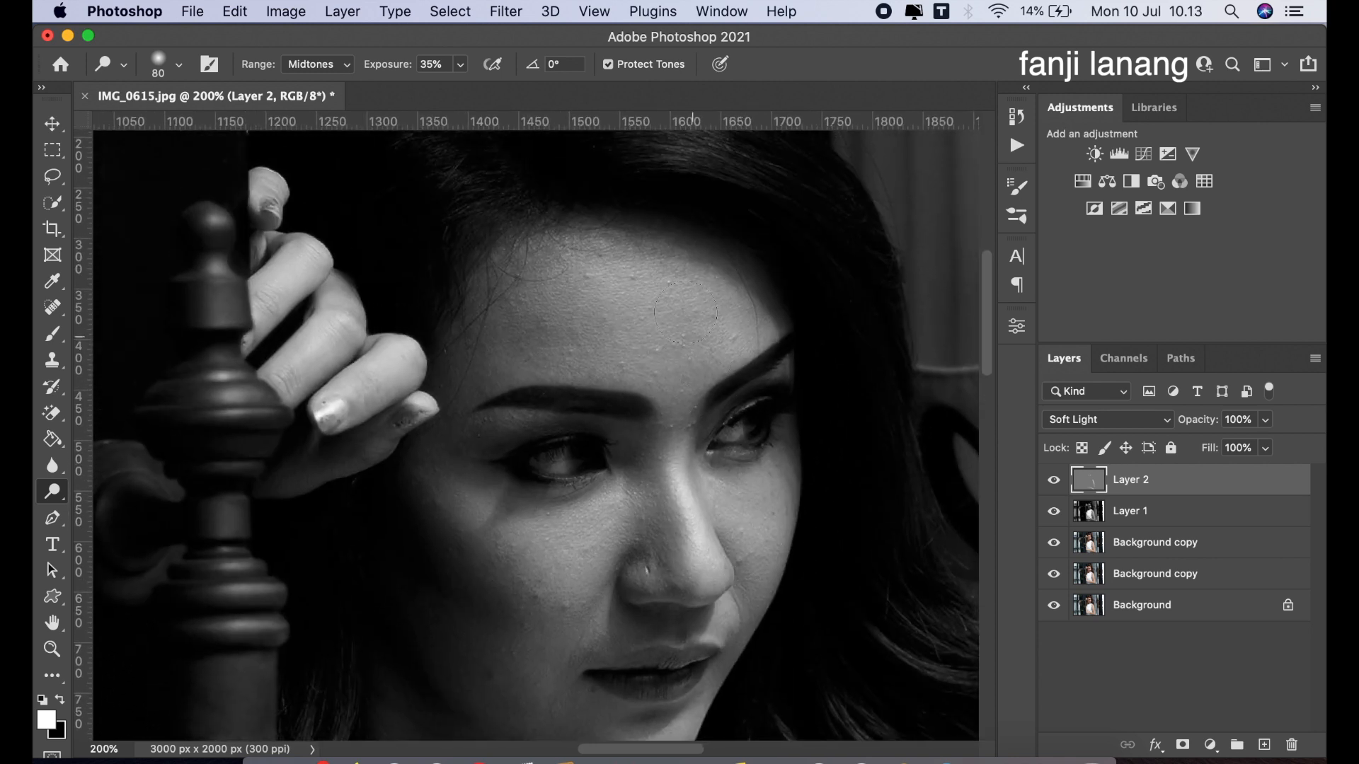
mouse_move(570, 289)
left_mouse_down()
mouse_move(640, 297)
mouse_move(550, 324)
mouse_move(639, 305)
mouse_move(570, 348)
mouse_move(588, 328)
mouse_move(699, 312)
mouse_move(556, 276)
left_mouse_up()
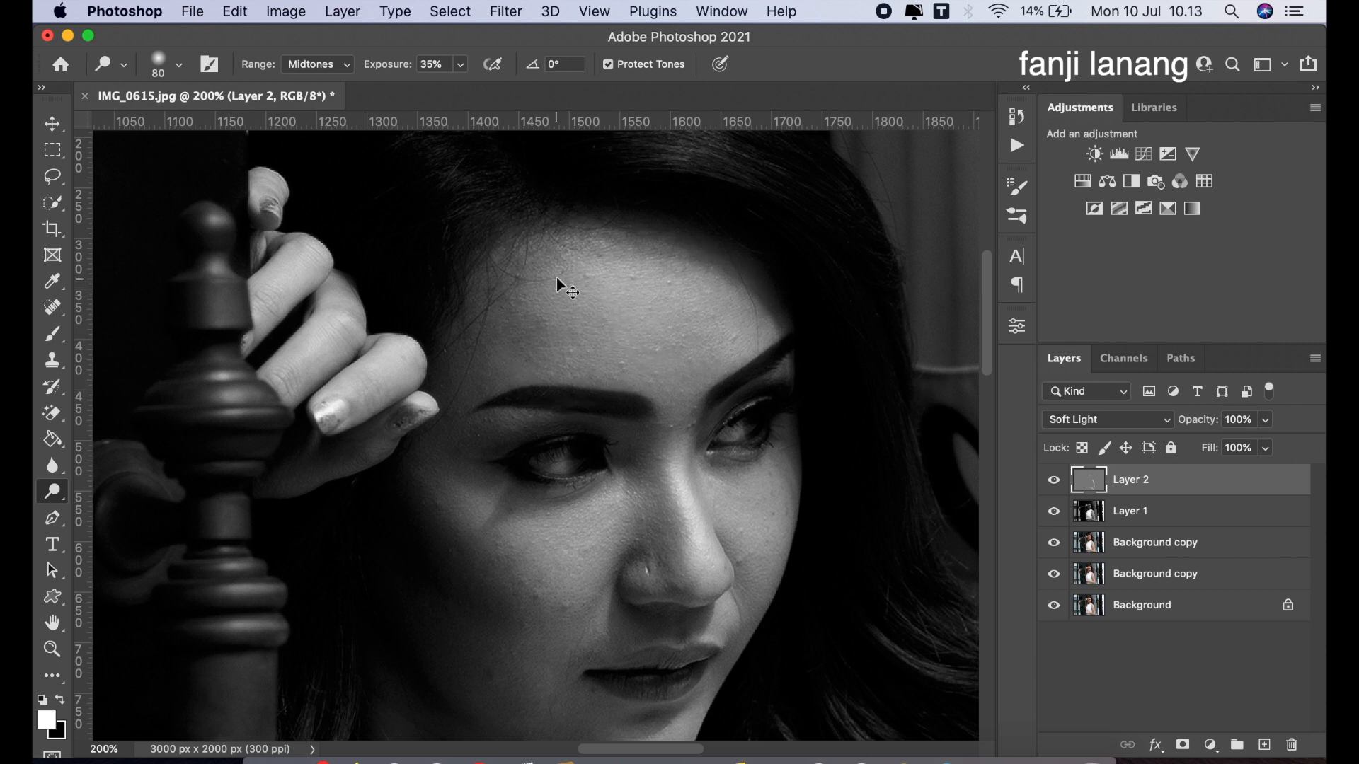
- Toggle the visibility of the dodged Soft Light layer to compare the whole photo with and without it
key("super+minus")
key("super+minus")
key("super+minus")
key("super+minus")
key("super+plus")
key("super+minus")
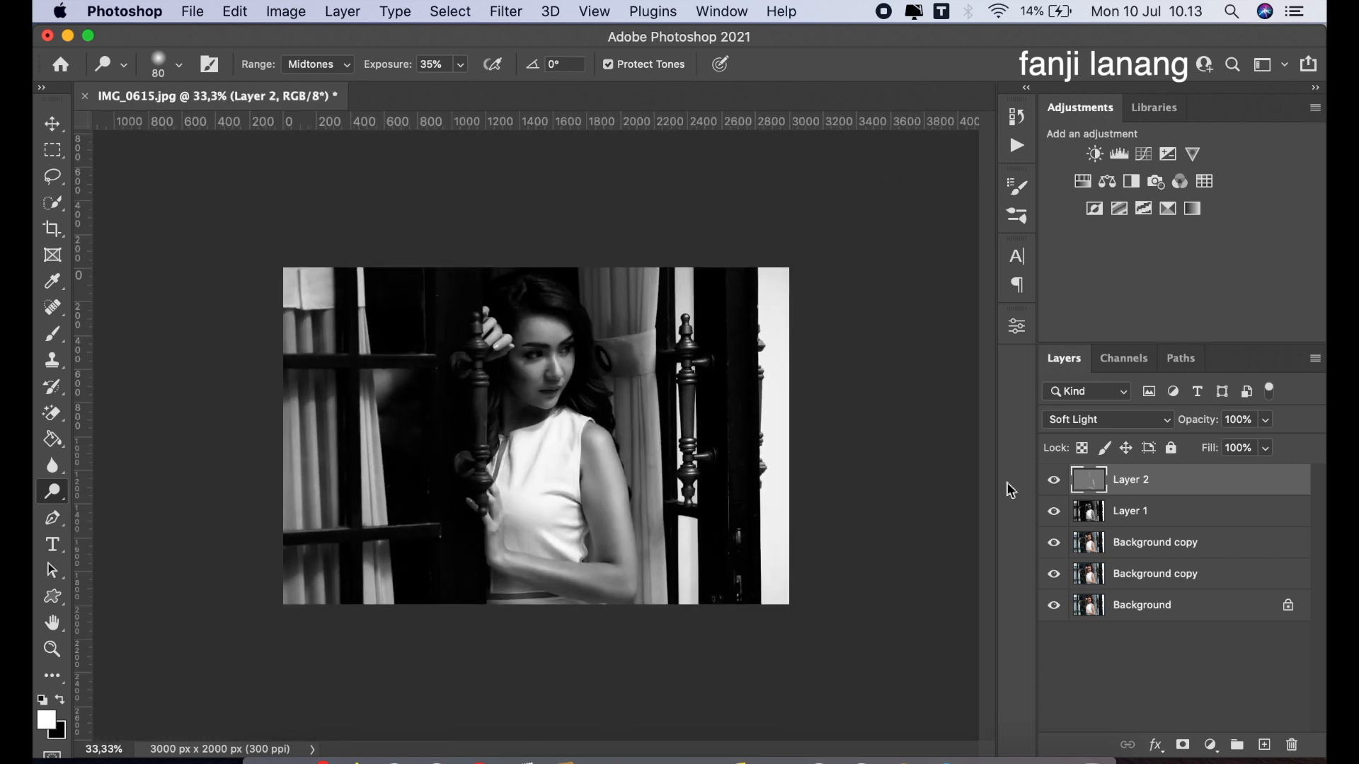
left_click(1055, 481)
left_click(1054, 481)
left_click(1055, 481)
left_click(1054, 481)
- Add a Curves adjustment layer, lift its black point slightly, and anchor the quarter-tone and midtone near the diagonal for faded shadows
left_click(1208, 741)
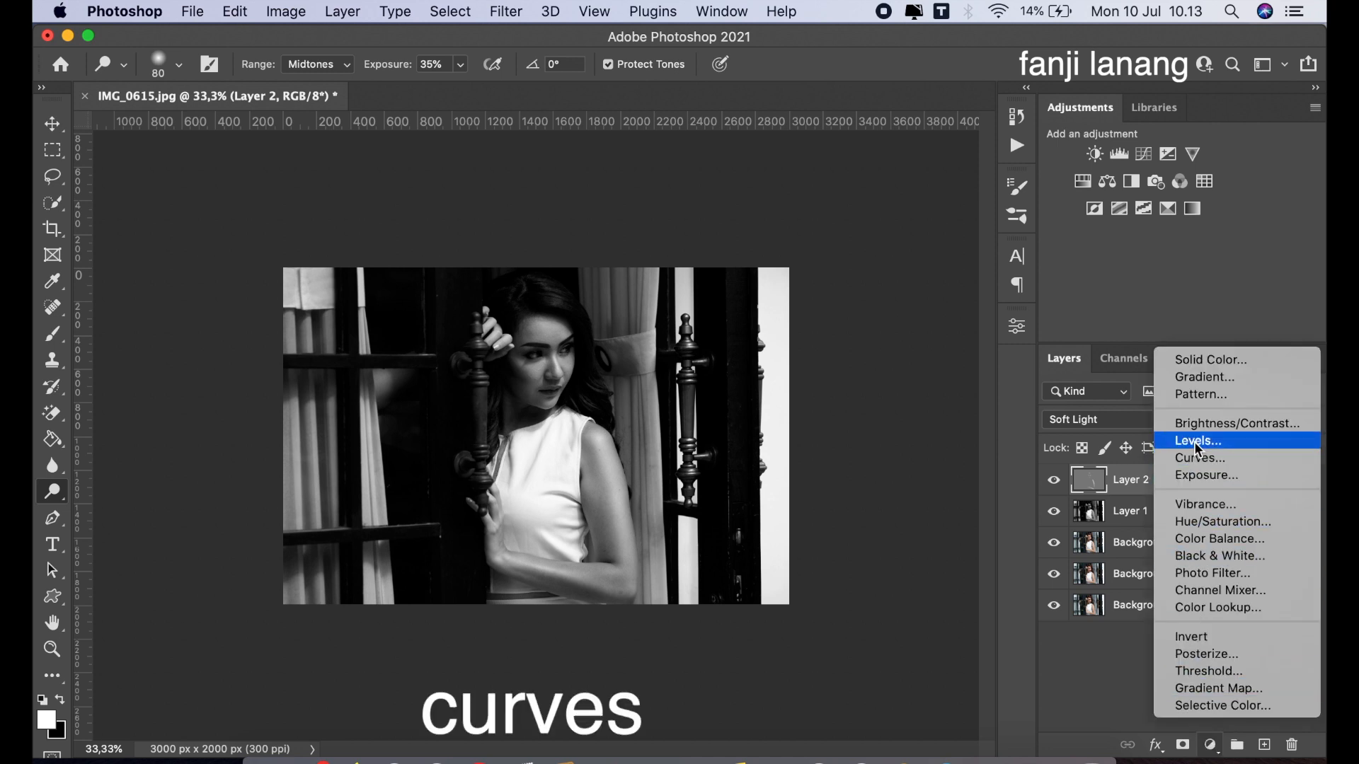
left_click(1196, 458)
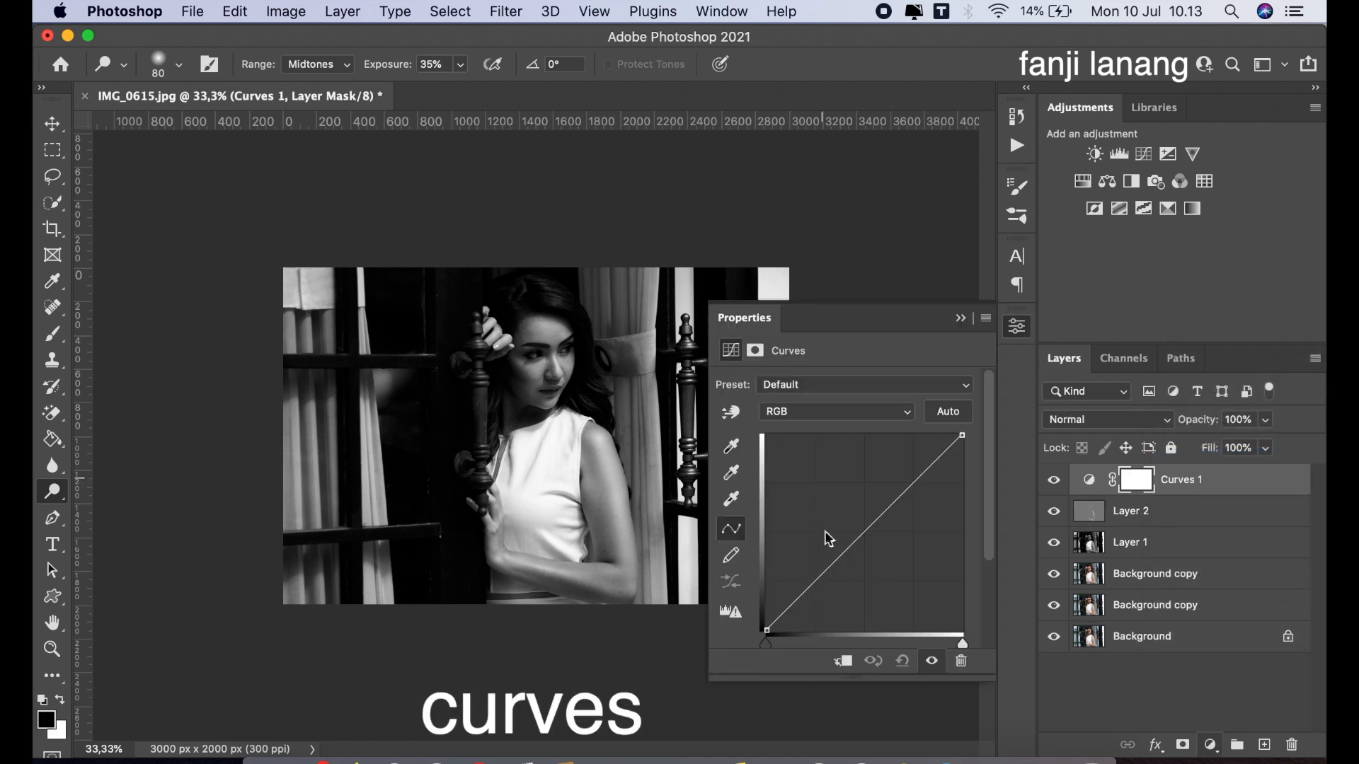
left_click_drag(816, 586, 761, 619)
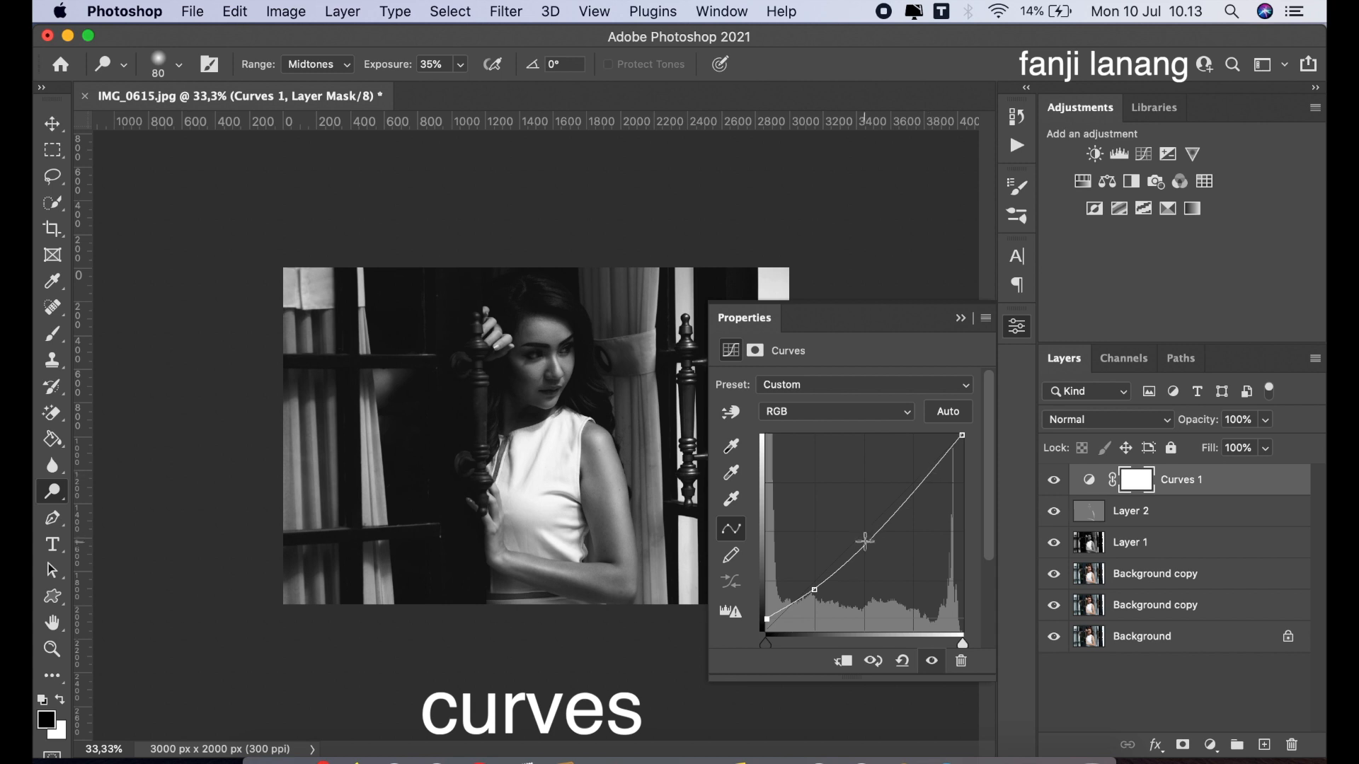
left_click_drag(864, 531, 864, 530)
left_click_drag(765, 617, 762, 619)
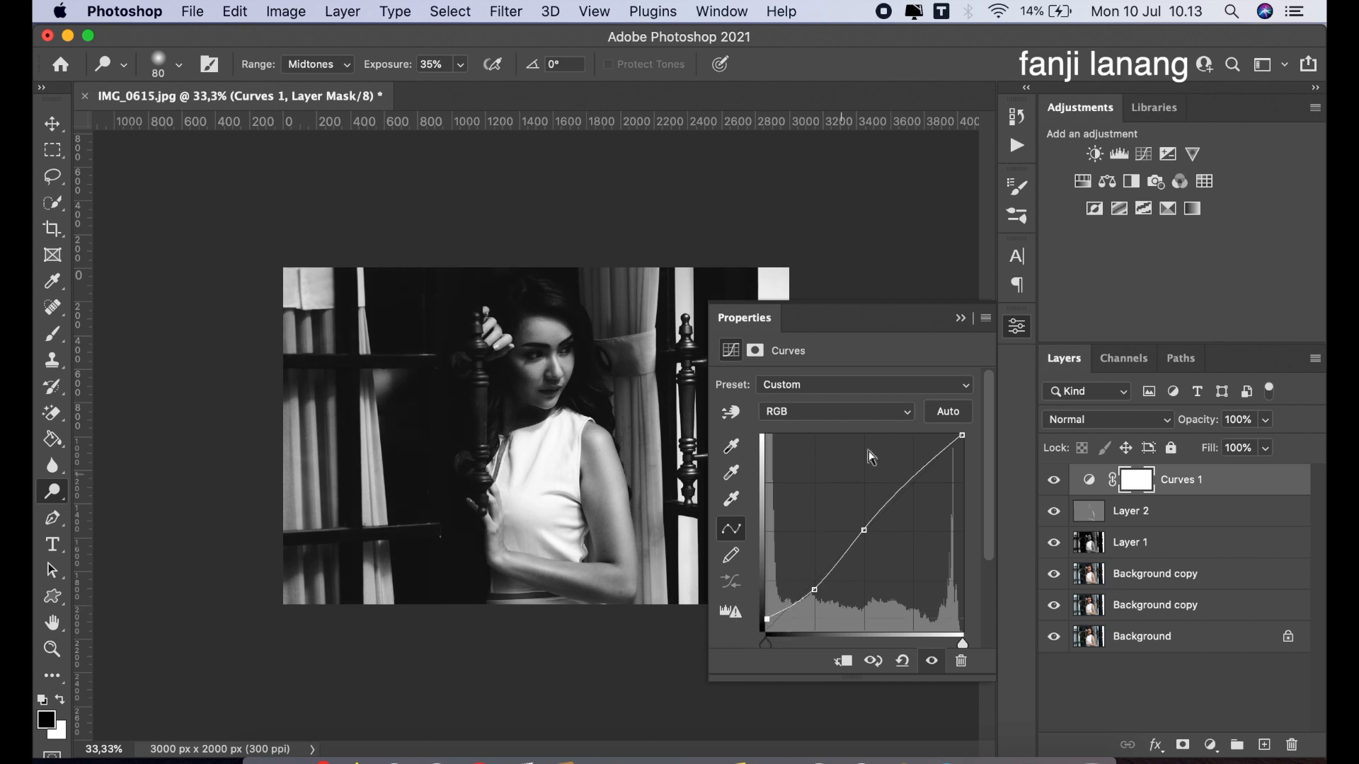
left_click(956, 319)
- Create a new layer and stamp a white signature with the size 300 signature brush in the photo's lower-left corner
left_click(1237, 745)
key("x")
left_click(52, 333)
left_click(179, 65)
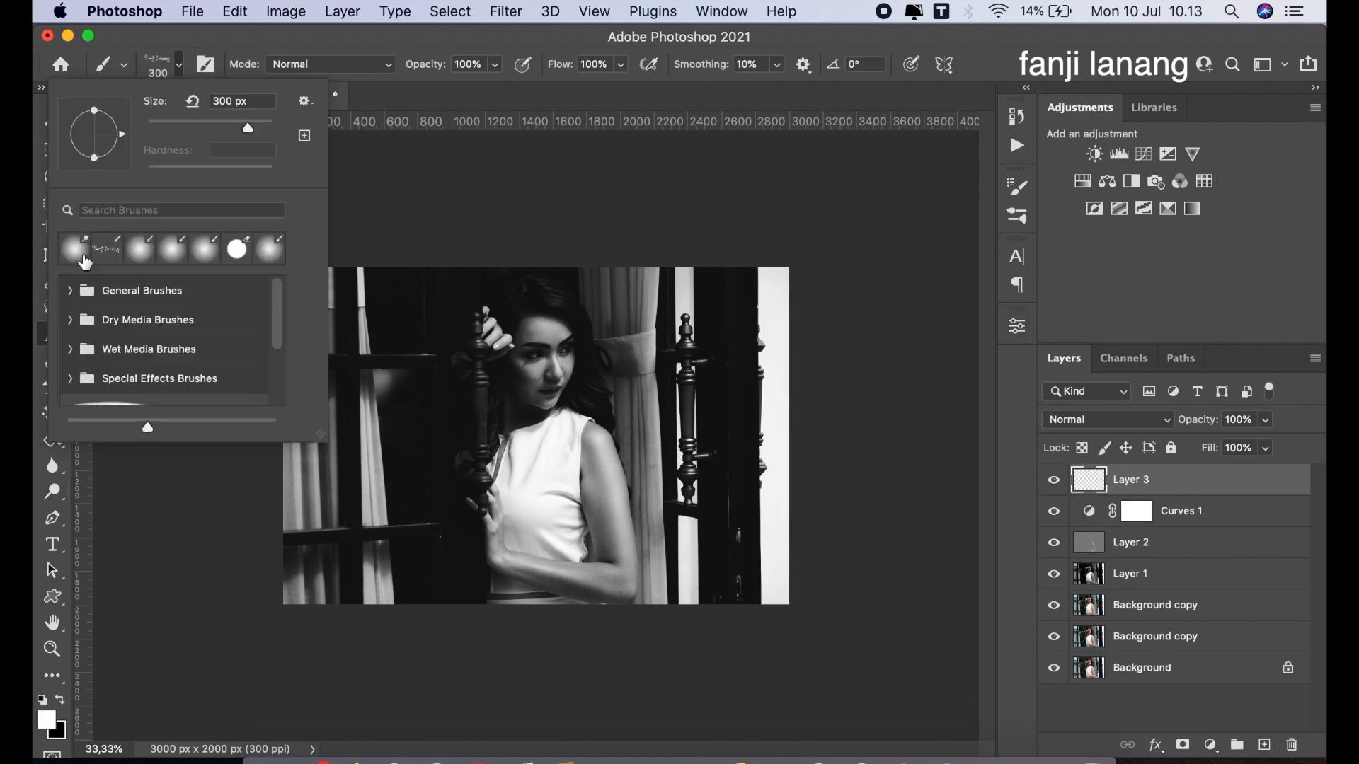
left_click(97, 252)
left_click(404, 106)
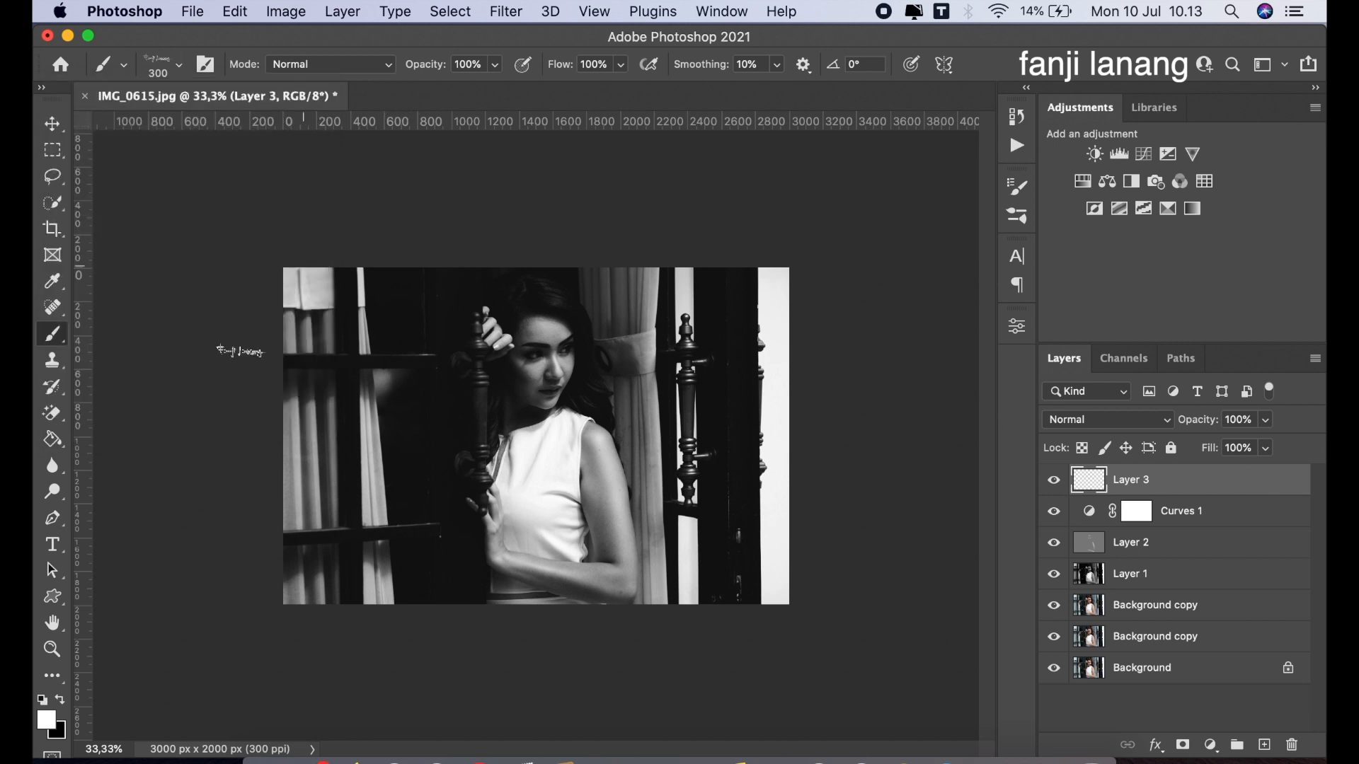
left_click(315, 584)
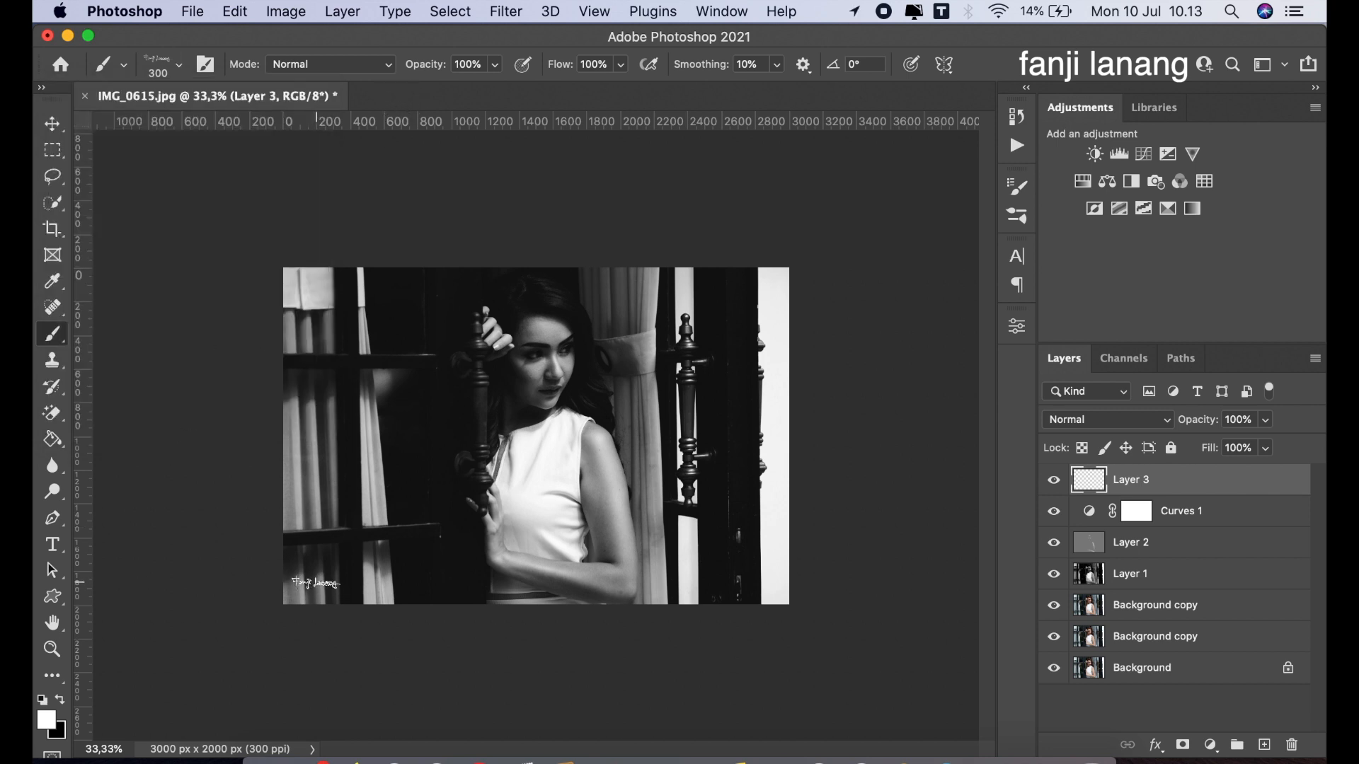